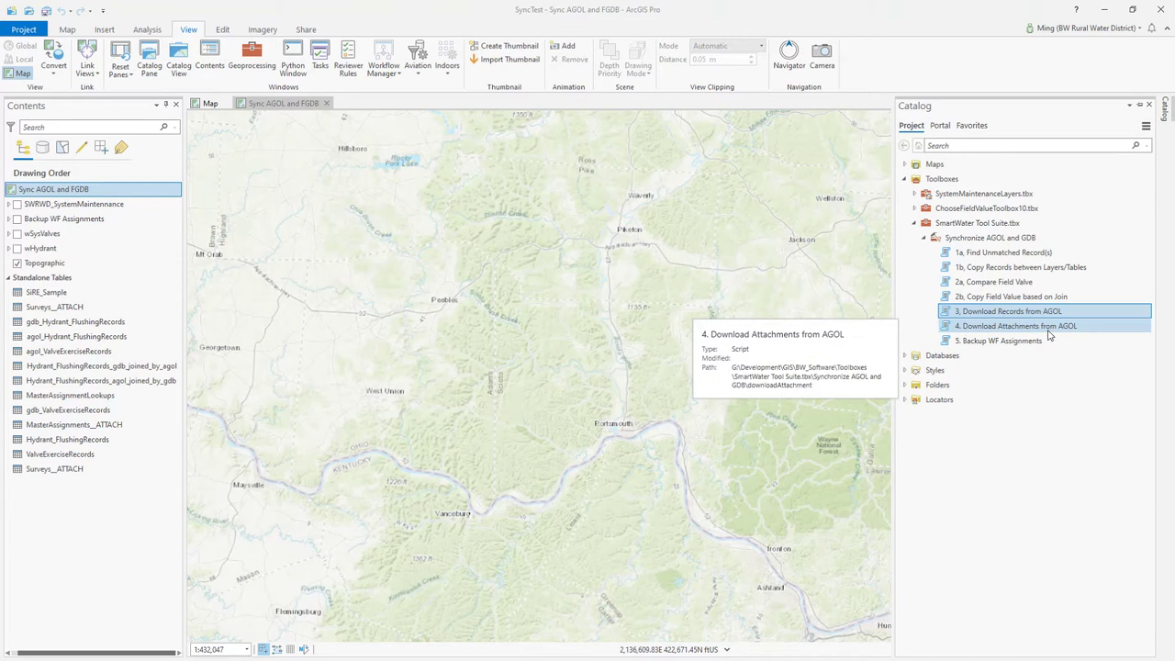
Select the 4. Download Attachments from AGOL script in the SmartWater Tool Suite toolbox and collapse the map's Standalone Tables group
{"action": "left_click", "coordinate": [1092, 327]}
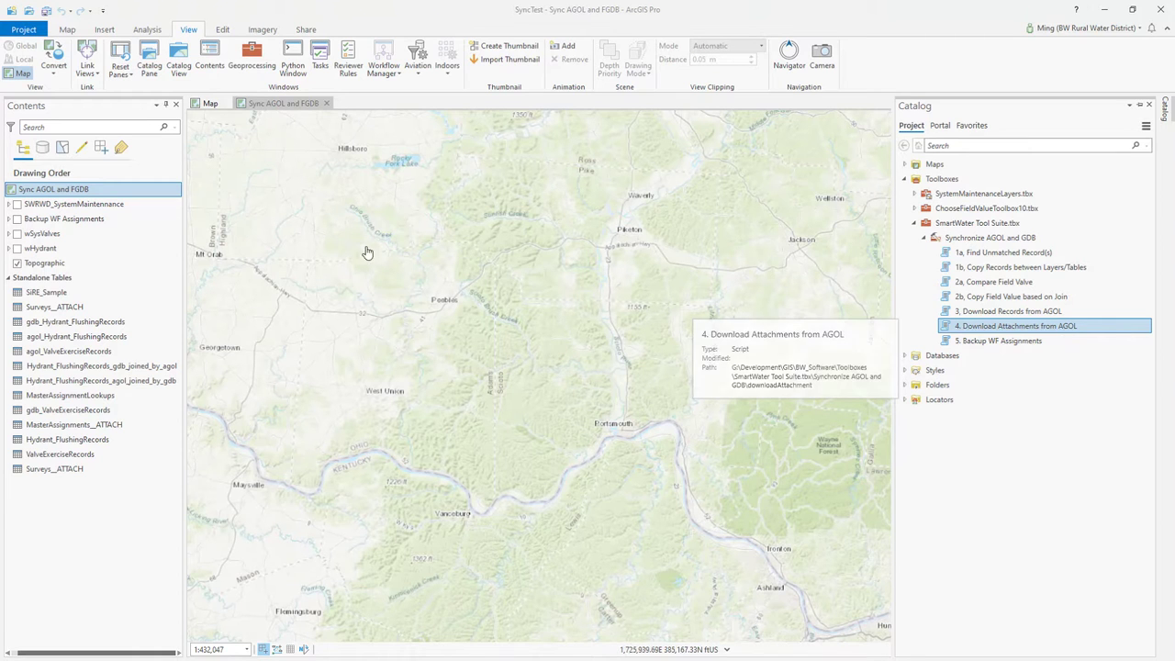
{"action": "left_click", "coordinate": [8, 279]}
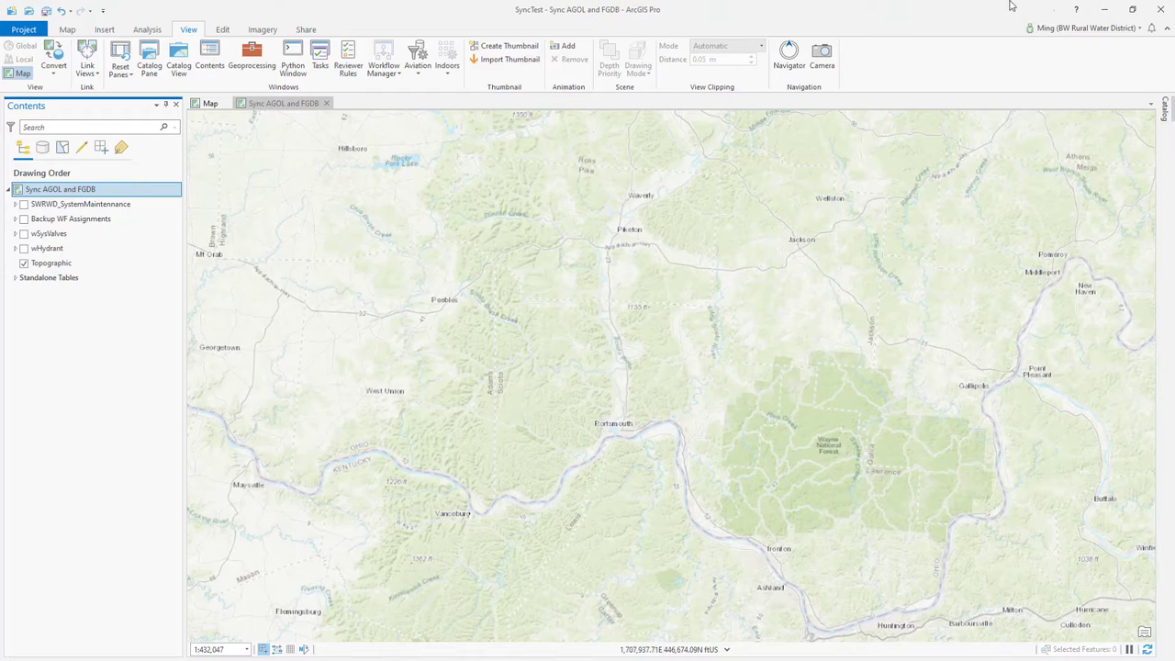
Switch to the browser and open the data table of the assignments feature layer from the SmartWorkorder group content
{"action": "left_click", "coordinate": [1102, 9]}
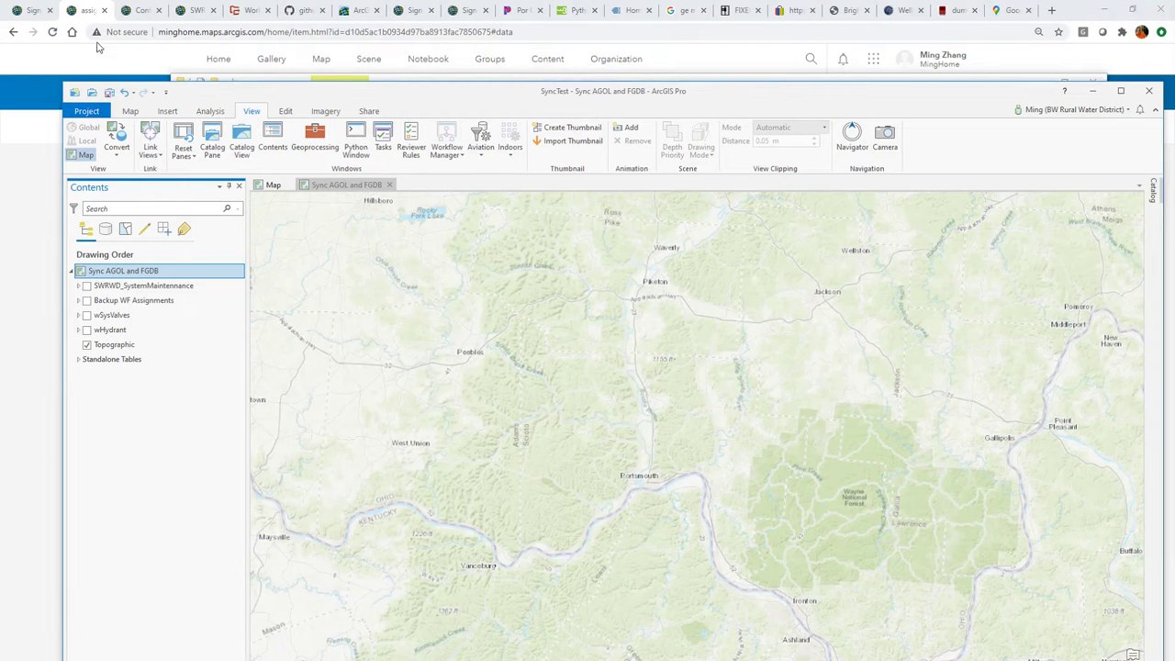
{"action": "left_click", "coordinate": [87, 11]}
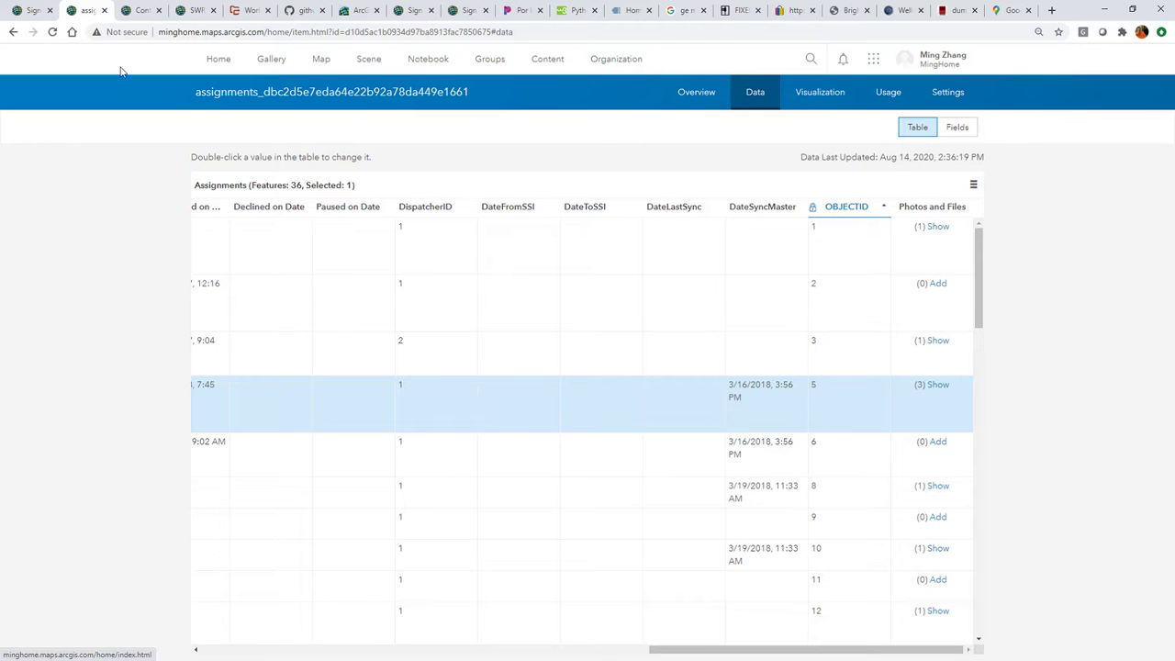
{"action": "left_click", "coordinate": [13, 32]}
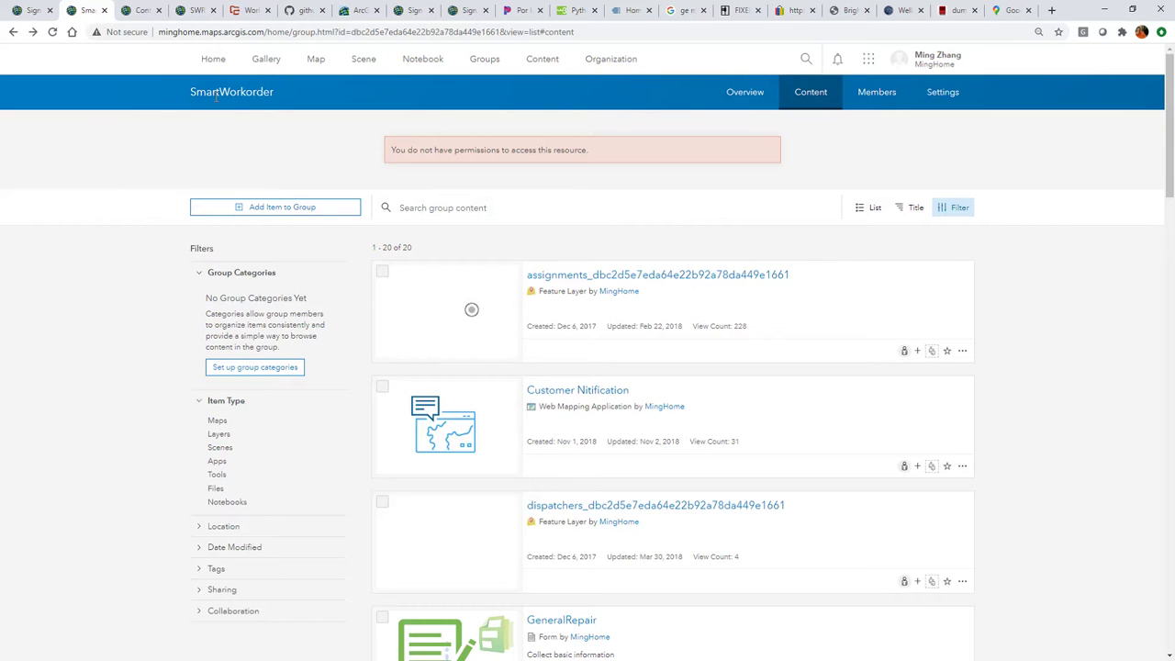
{"action": "left_click", "coordinate": [629, 279]}
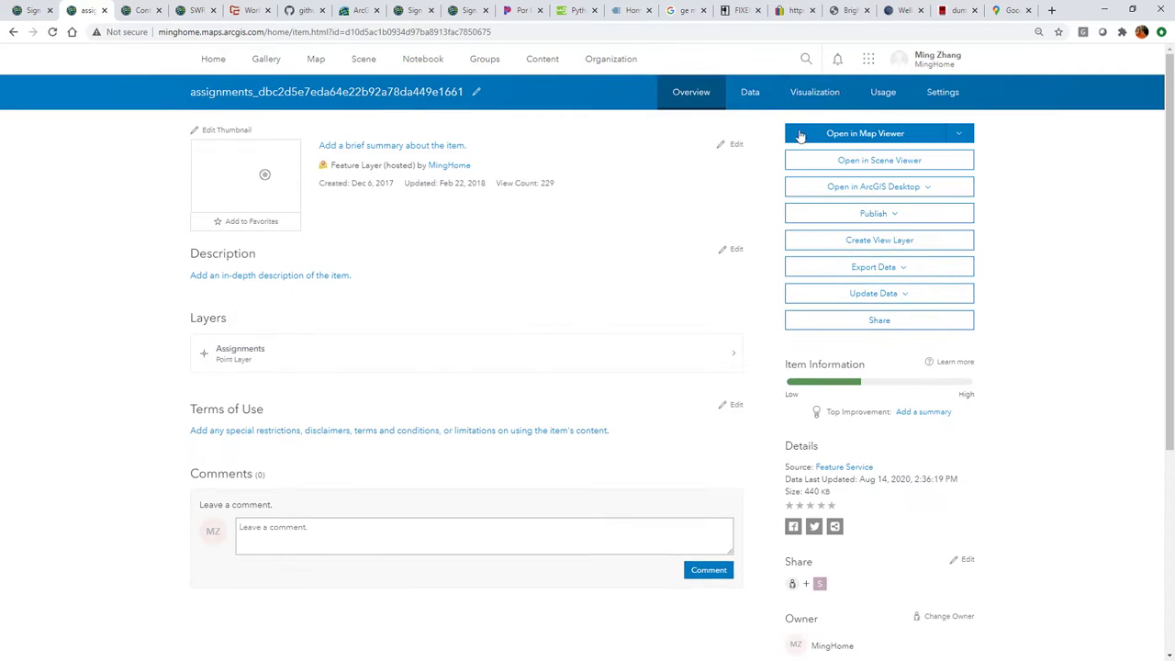
{"action": "left_click", "coordinate": [753, 94]}
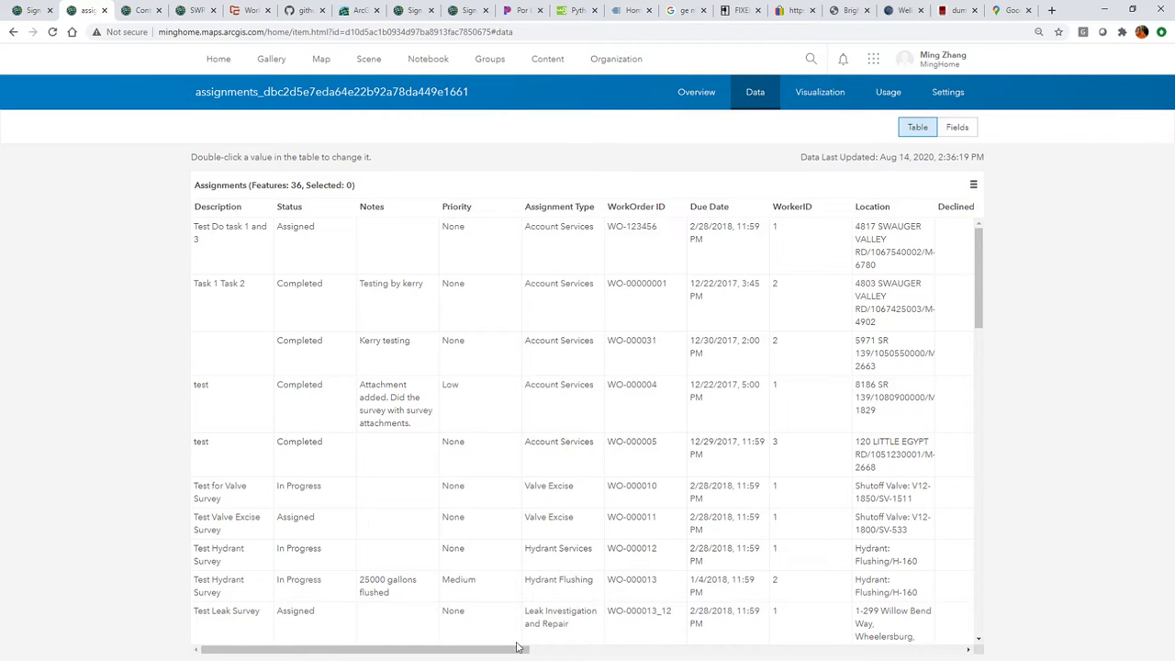
View the 4-candle.jpg attachment of the first assignment record, and close its attachment list
{"action": "left_click_drag", "start_coordinate": [517, 647], "coordinate": [970, 647]}
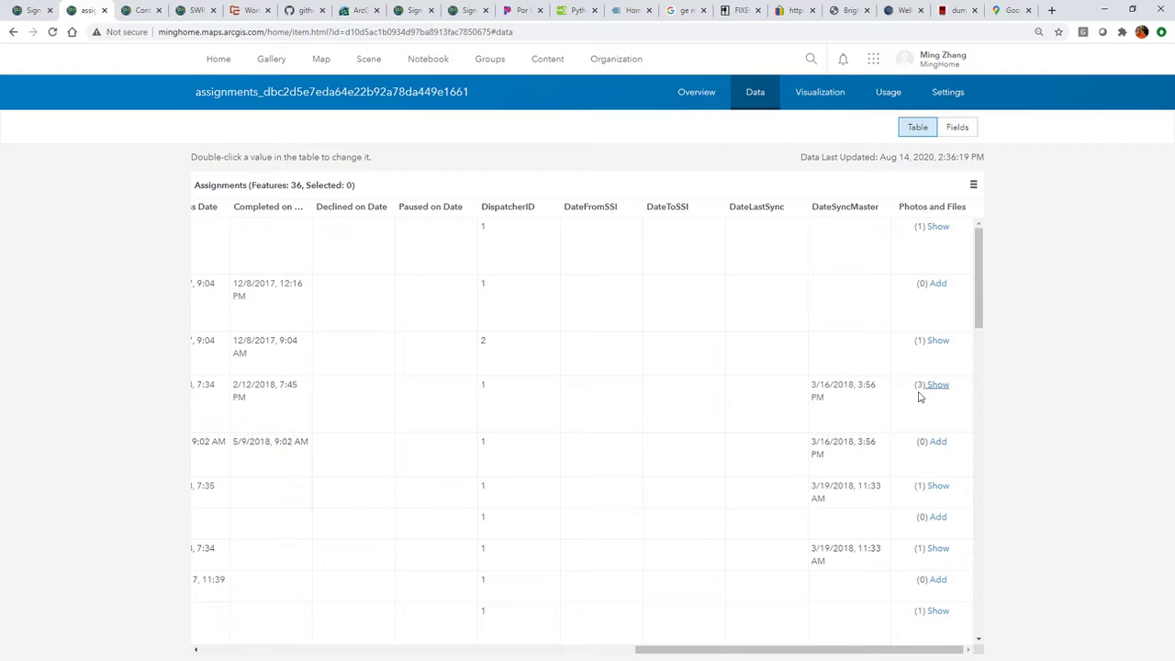
{"action": "left_click", "coordinate": [937, 227]}
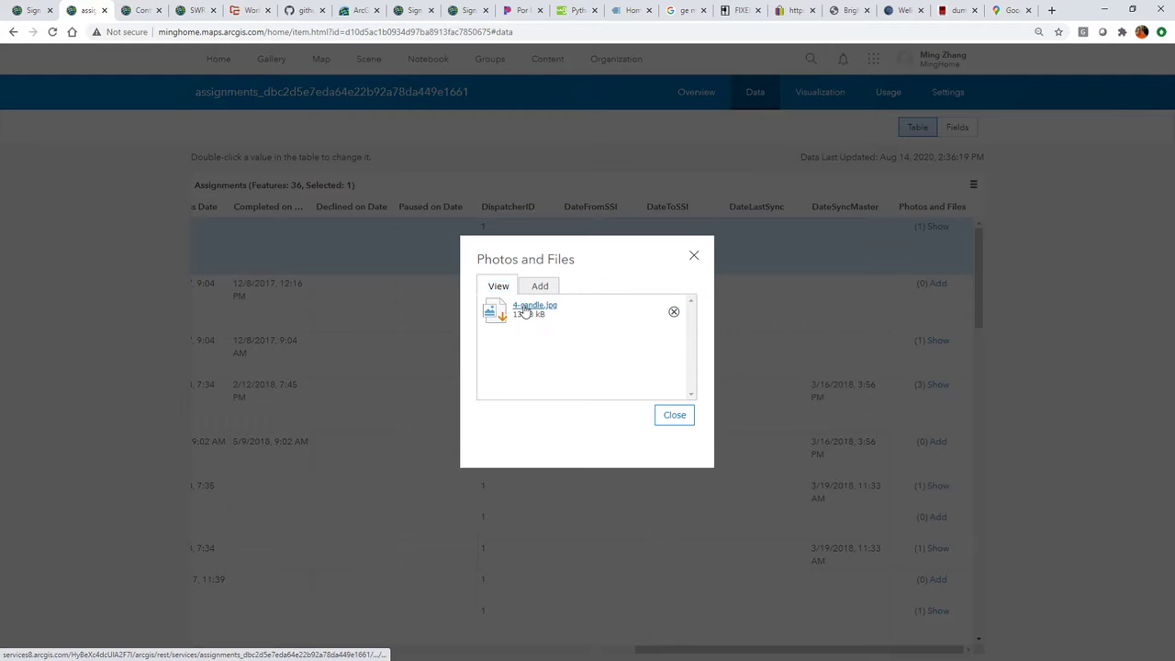
{"action": "left_click", "coordinate": [525, 308]}
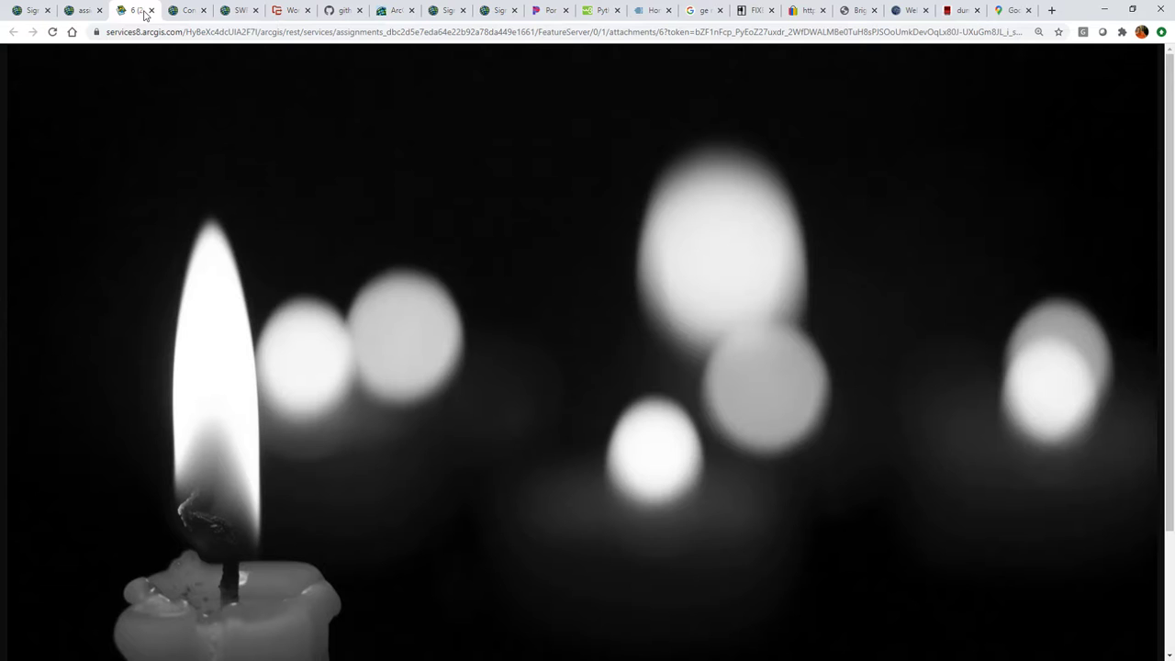
{"action": "left_click", "coordinate": [151, 10]}
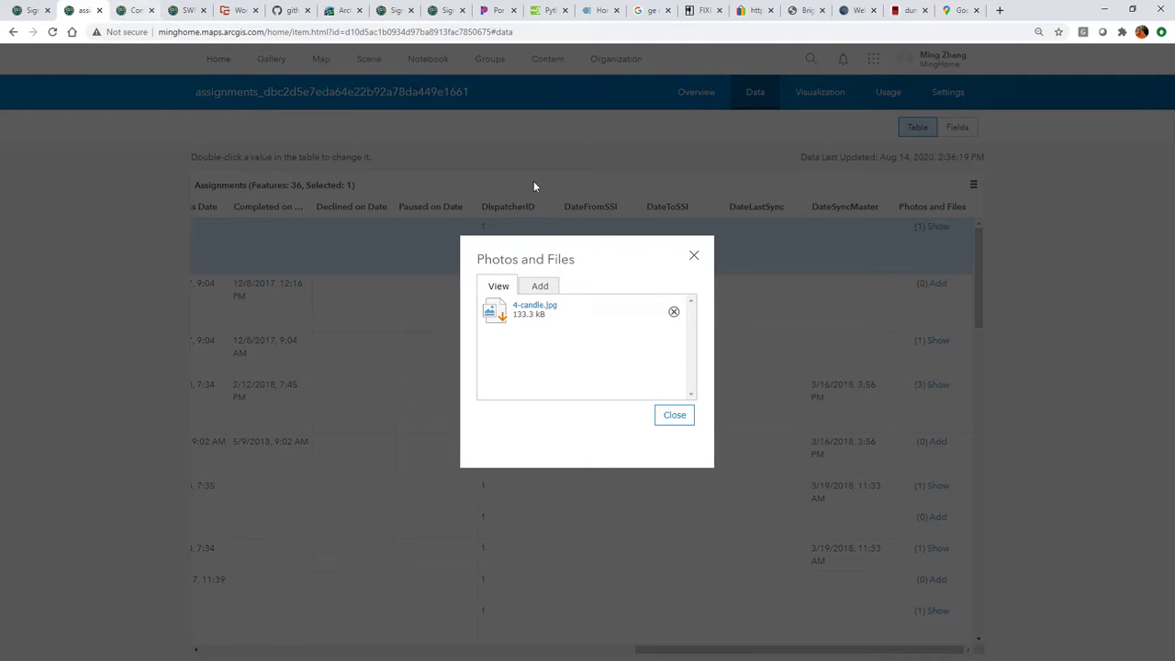
{"action": "left_click", "coordinate": [694, 255]}
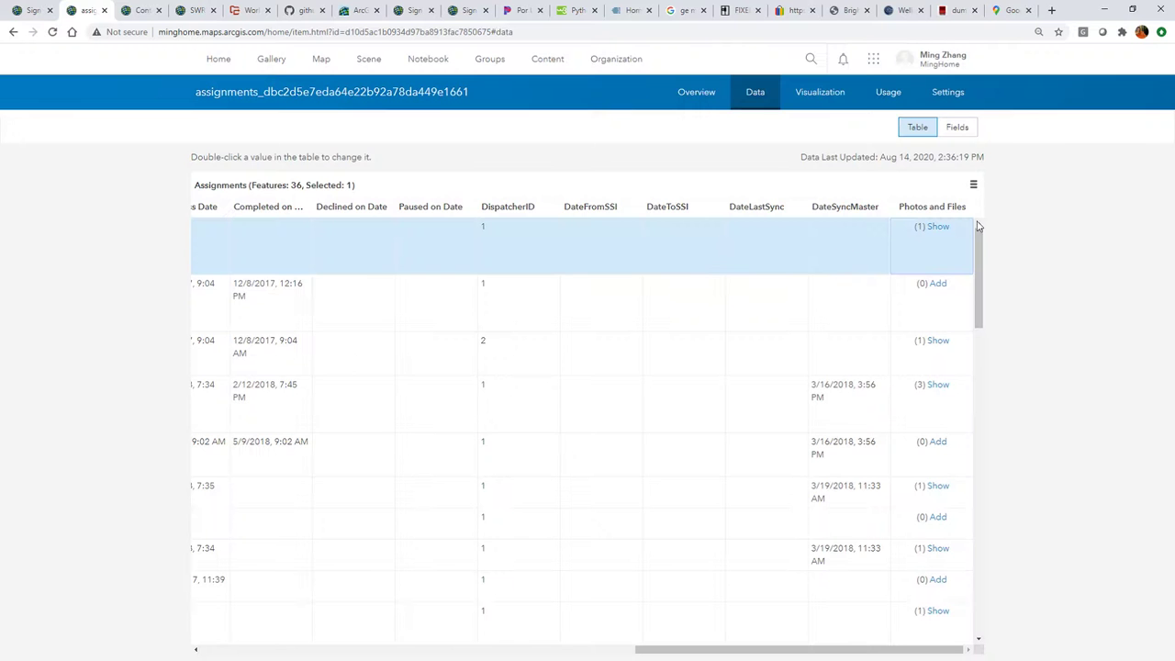
View the JPG photo attached to the third assignment record, and close its attachment list
{"action": "left_click", "coordinate": [934, 341]}
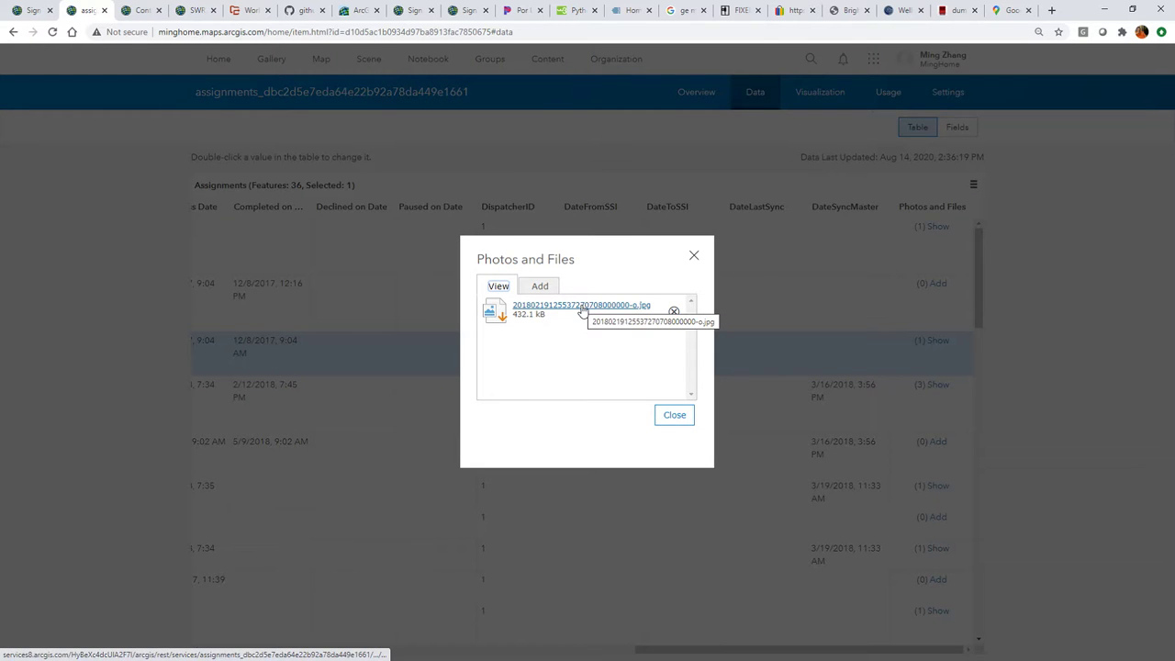
{"action": "left_click", "coordinate": [582, 308]}
{"action": "left_click", "coordinate": [152, 10]}
{"action": "left_click", "coordinate": [734, 422]}
View the attached files of the fourth assignment record, including Workorder.jpg and 4-23Music.pdf, and close its attachment list
{"action": "left_click", "coordinate": [935, 385]}
{"action": "left_click", "coordinate": [569, 309]}
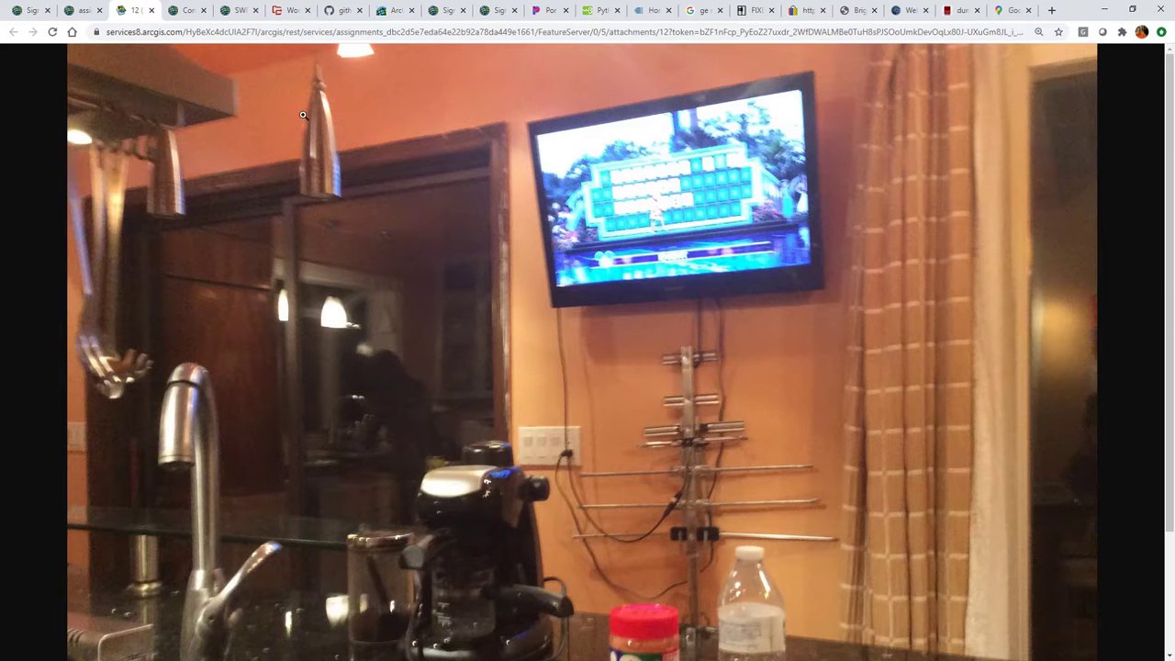
{"action": "left_click", "coordinate": [152, 10]}
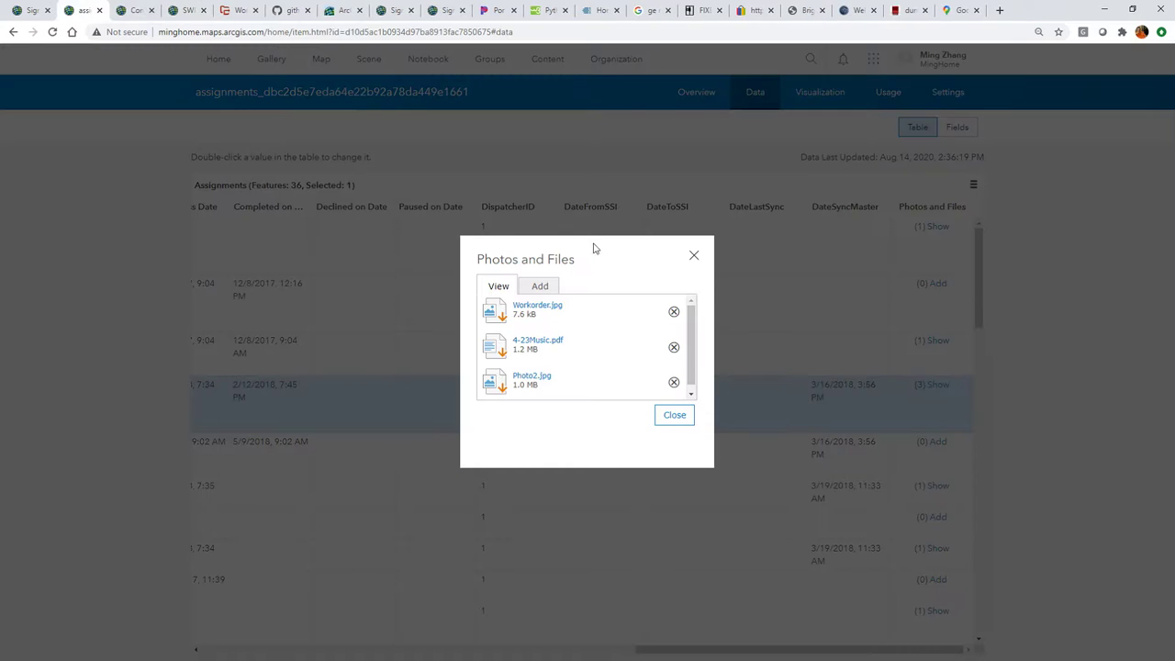
{"action": "left_click", "coordinate": [543, 309]}
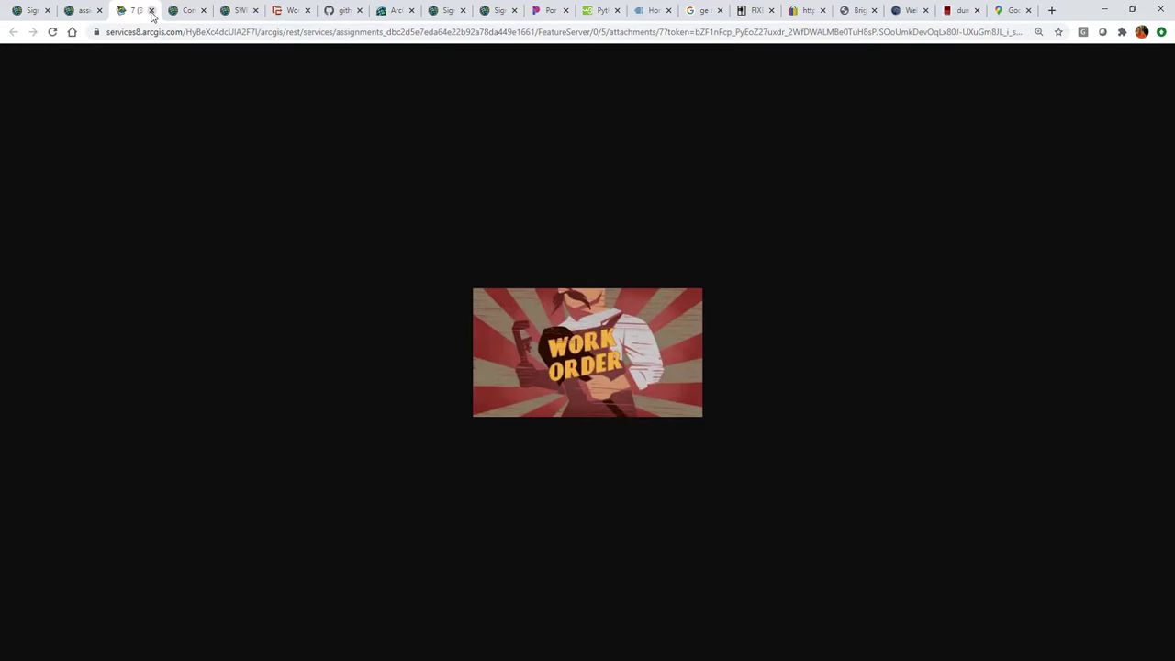
{"action": "left_click", "coordinate": [152, 10]}
{"action": "left_click", "coordinate": [559, 342]}
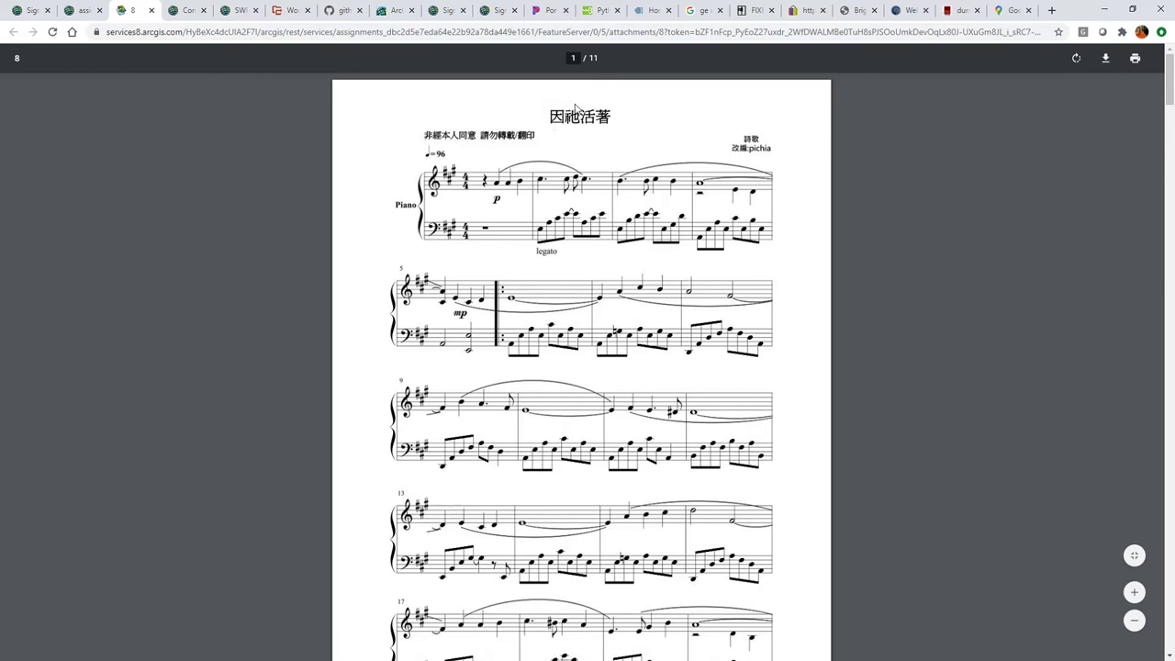
{"action": "left_click", "coordinate": [151, 10]}
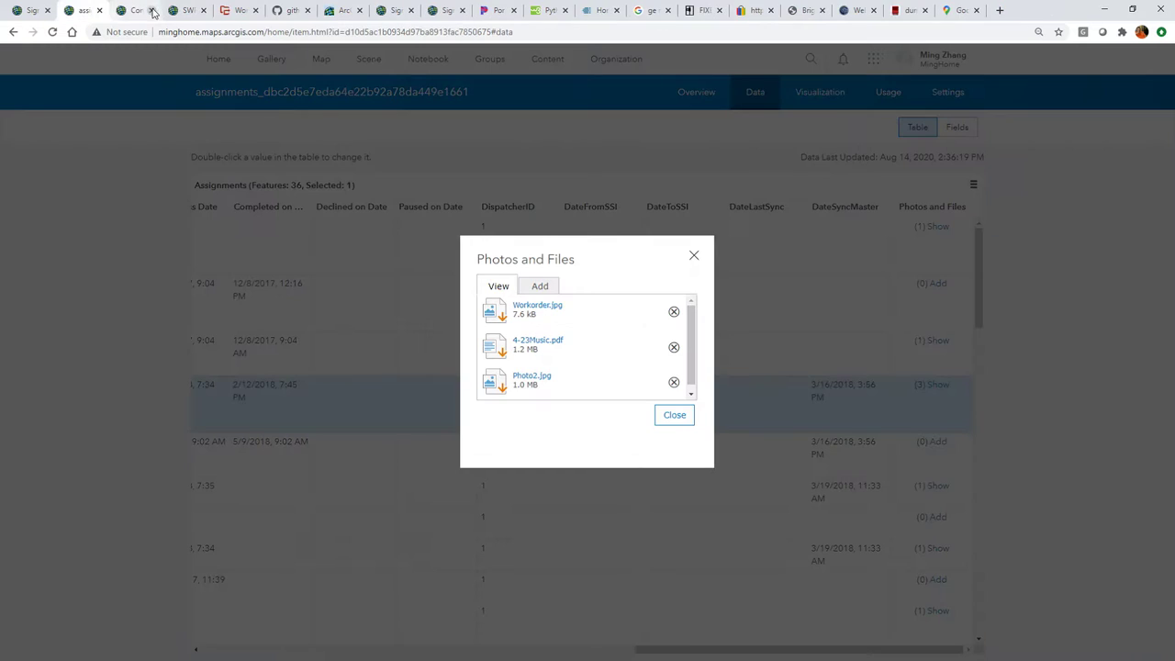
{"action": "left_click", "coordinate": [693, 256]}
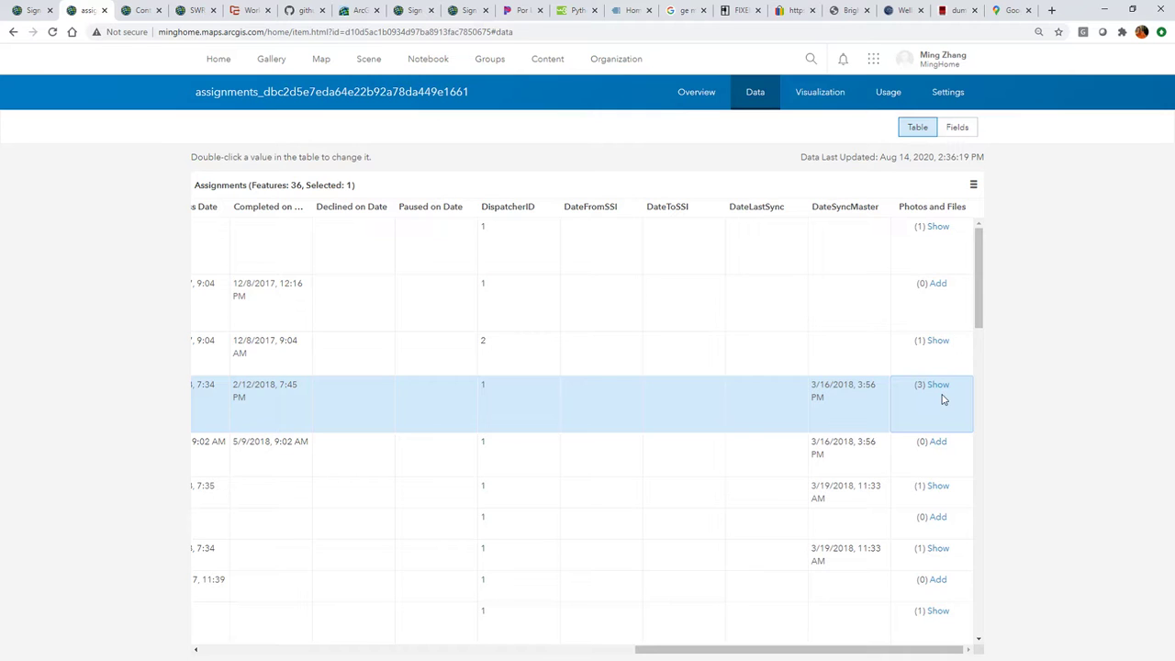
Show the OBJECTID column in the Assignments table and select the first record
{"action": "left_click", "coordinate": [972, 186]}
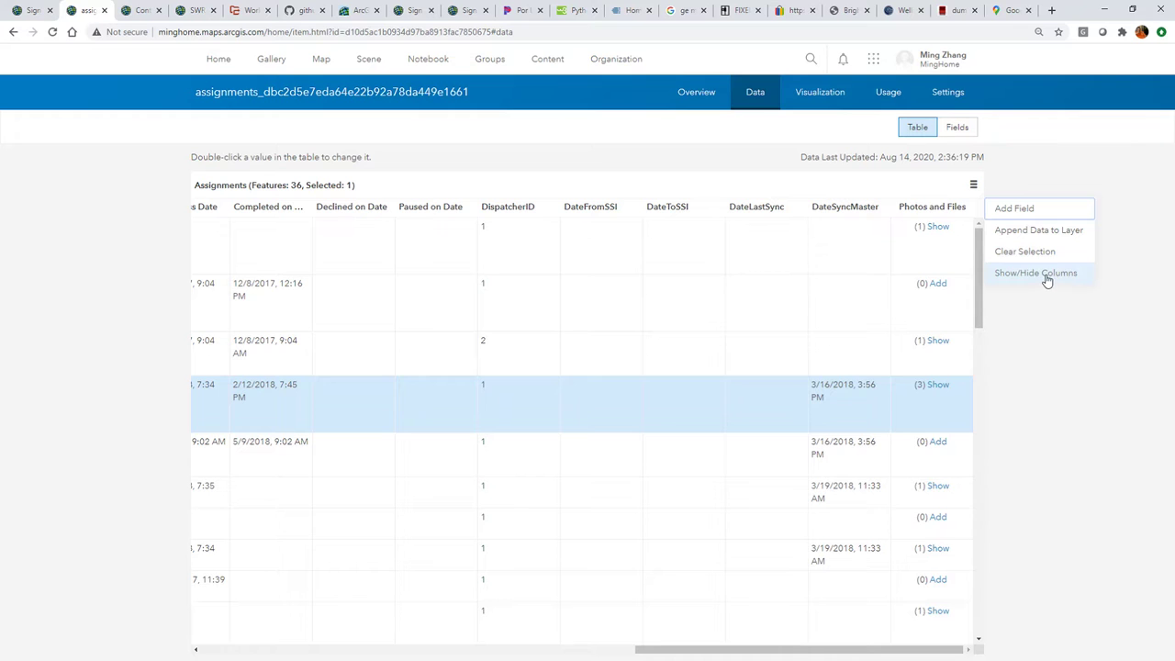
{"action": "left_click", "coordinate": [1047, 279]}
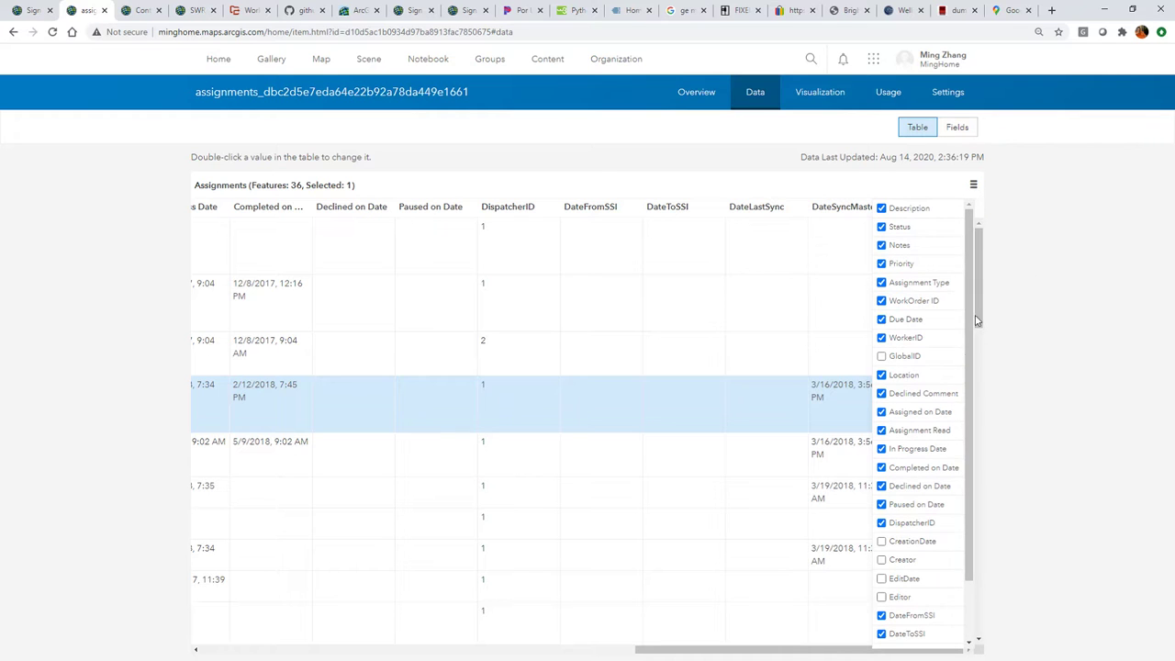
{"action": "scroll", "coordinate": [971, 324], "scroll_direction": "down", "scroll_amount": 2}
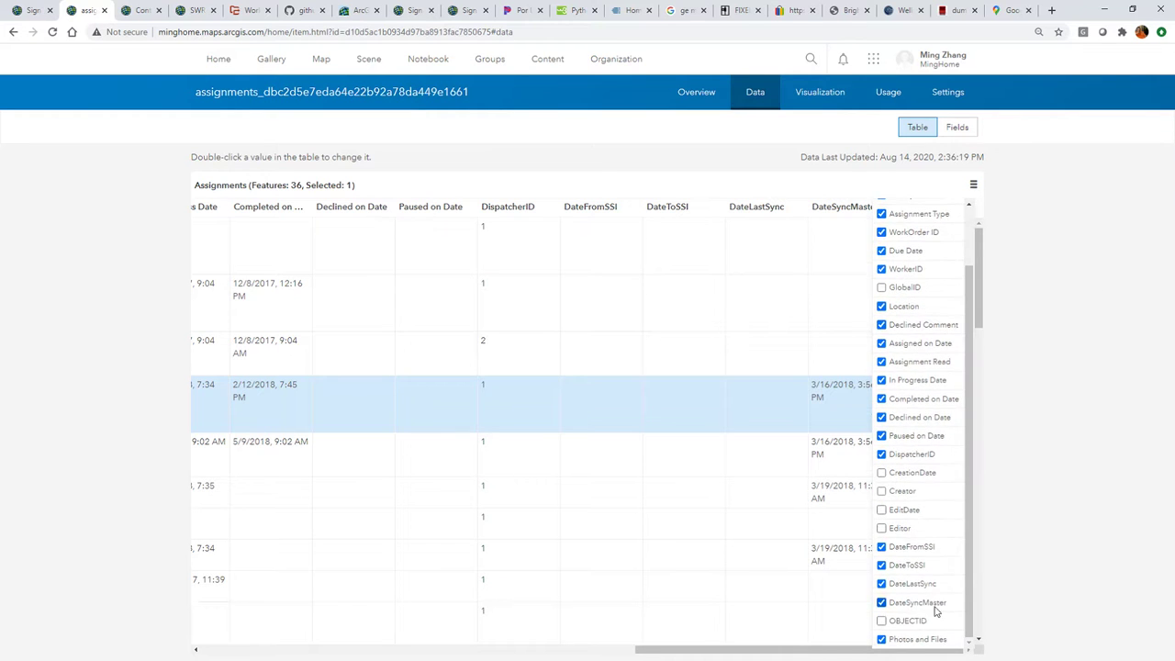
{"action": "left_click", "coordinate": [883, 621]}
{"action": "left_click", "coordinate": [842, 628]}
{"action": "left_click_drag", "start_coordinate": [879, 651], "coordinate": [949, 650]}
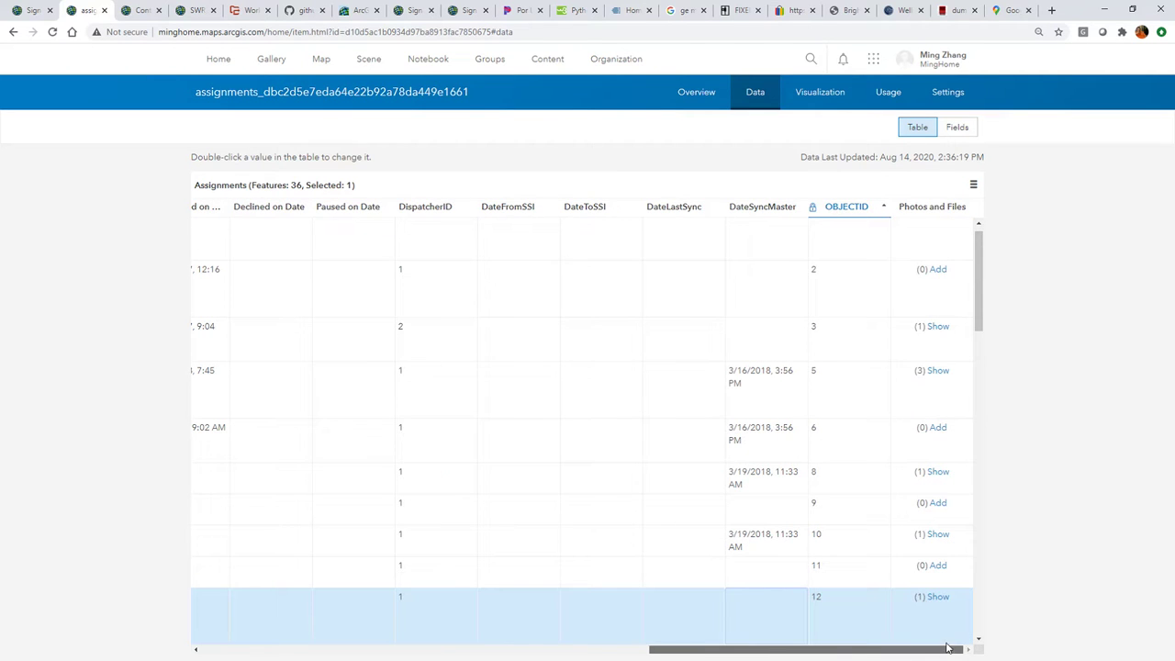
{"action": "left_click", "coordinate": [925, 250]}
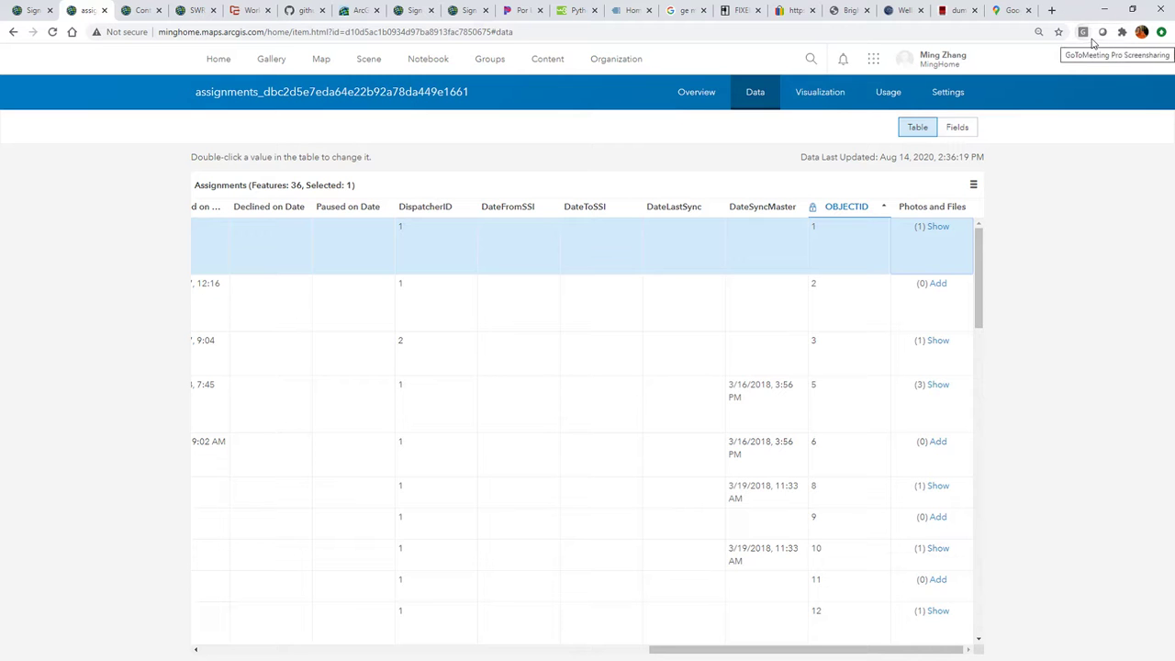
Switch to ArcGIS Pro and add the hosted assignments feature layer from the portal's SmartWorkorder folder to the Sync AGOL and FGDB map
{"action": "key", "text": "alt+Tab"}
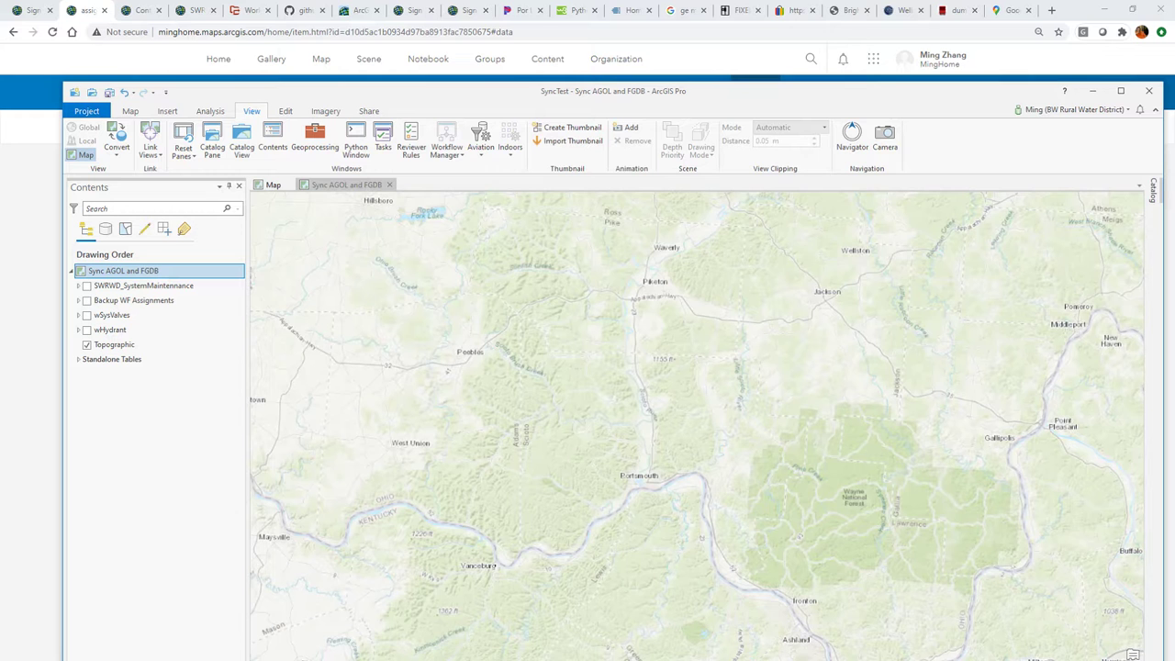
{"action": "left_click", "coordinate": [1120, 91]}
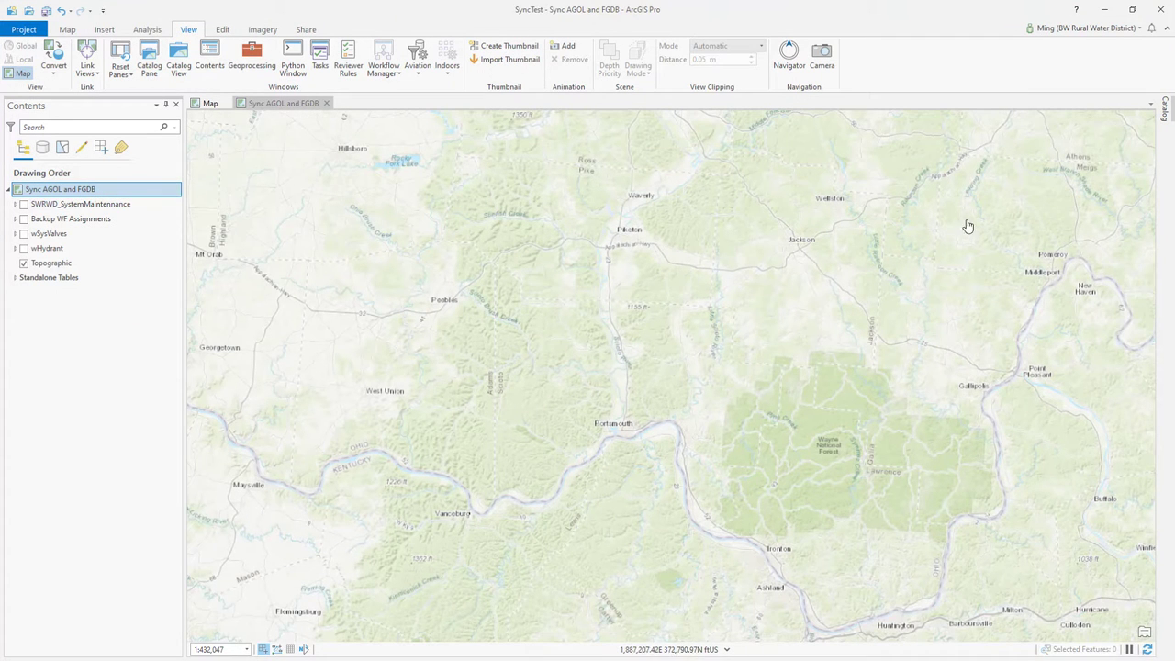
{"action": "left_click", "coordinate": [1164, 108]}
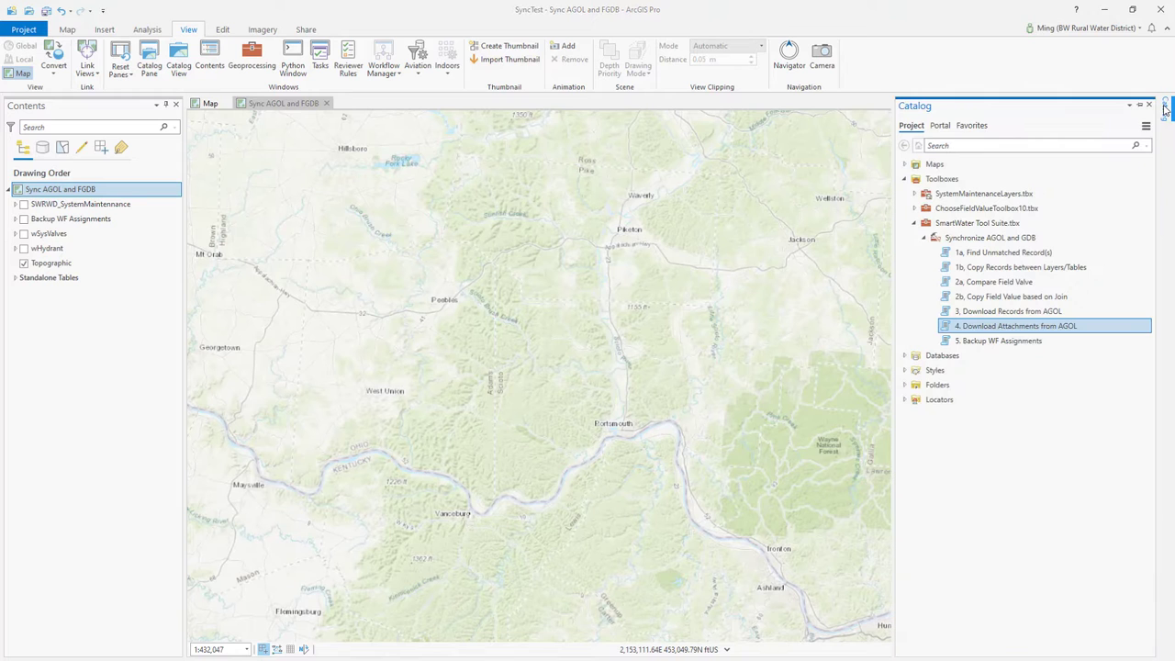
{"action": "left_click", "coordinate": [941, 130]}
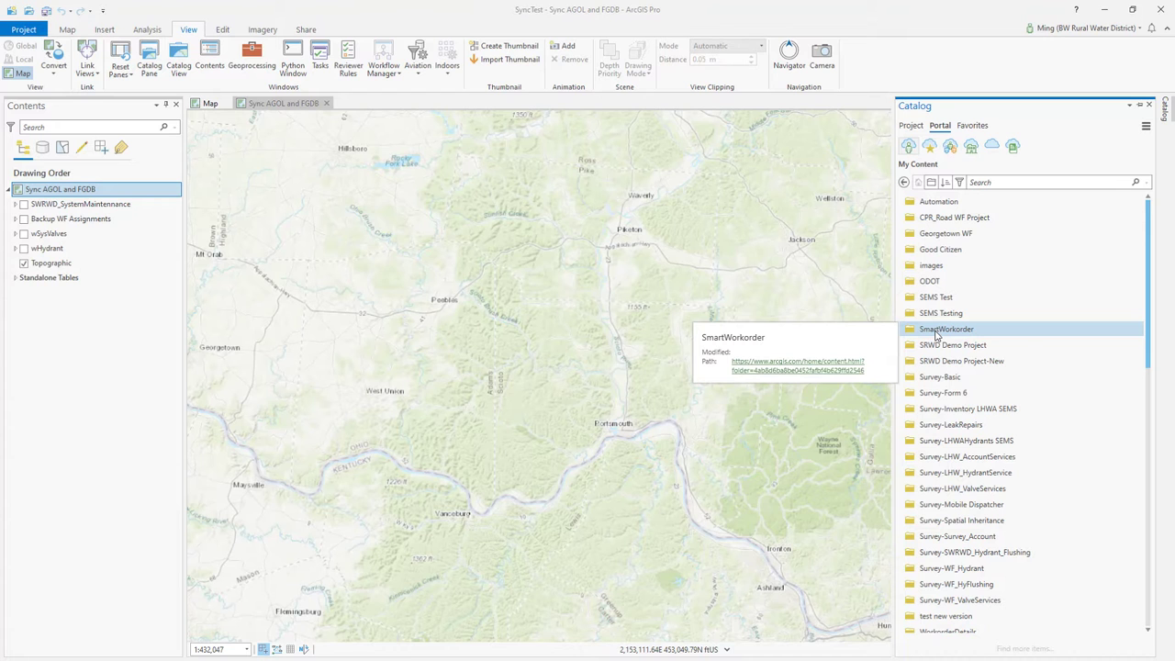
{"action": "double_click", "coordinate": [936, 333]}
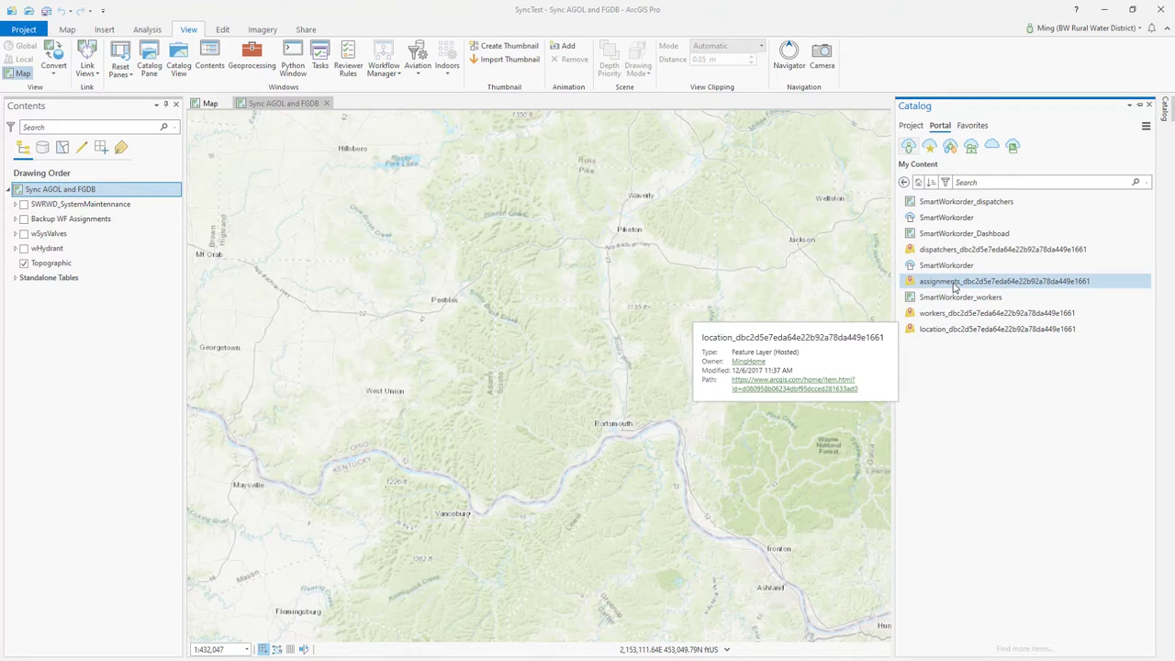
{"action": "left_click", "coordinate": [955, 287]}
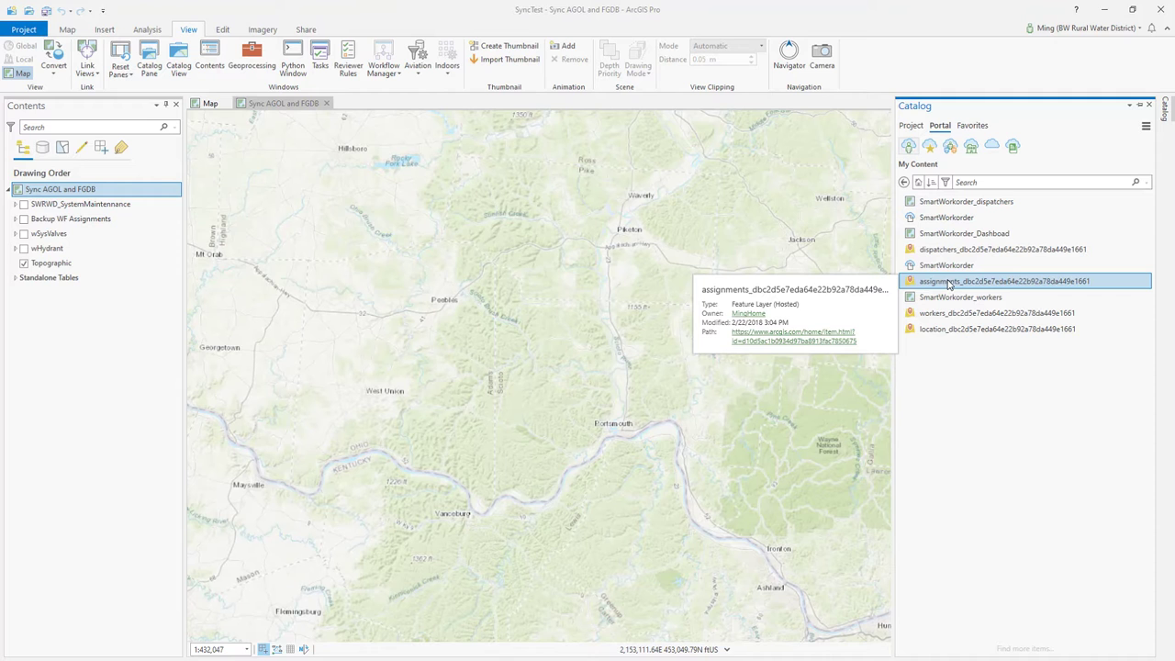
{"action": "left_click_drag", "start_coordinate": [949, 284], "coordinate": [158, 204]}
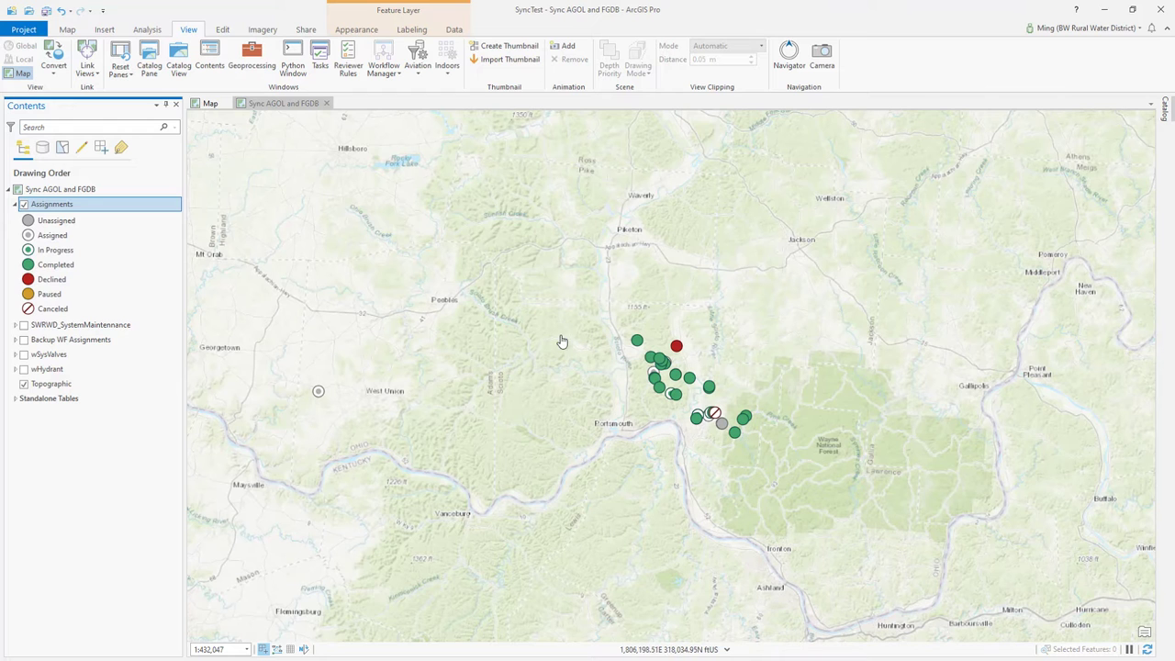
Open the Assignments layer's attribute table, select the first record, and look through the columns to the last field
{"action": "right_click", "coordinate": [95, 209]}
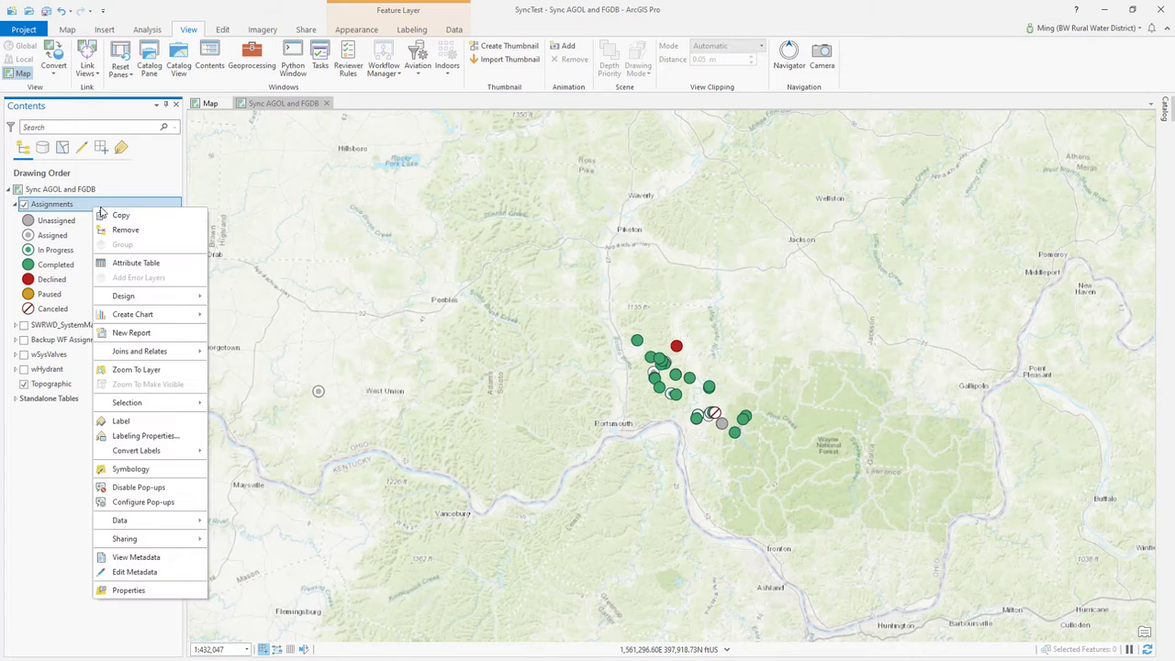
{"action": "left_click", "coordinate": [134, 263]}
{"action": "left_click", "coordinate": [1143, 636]}
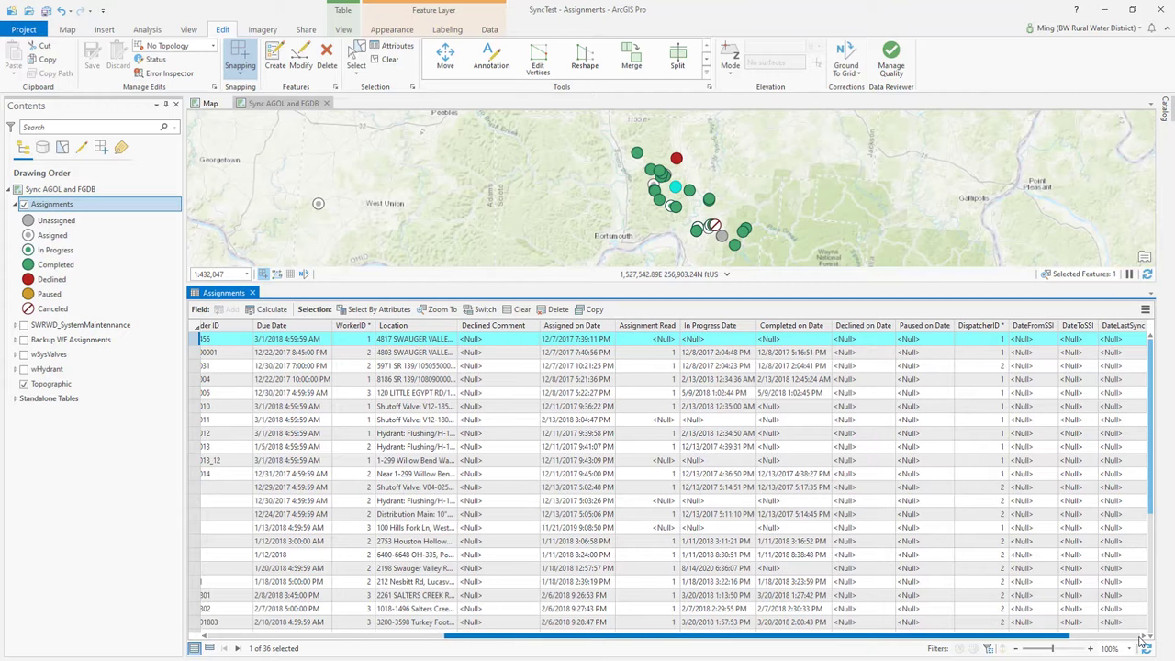
{"action": "left_click_drag", "start_coordinate": [1063, 638], "coordinate": [1128, 643]}
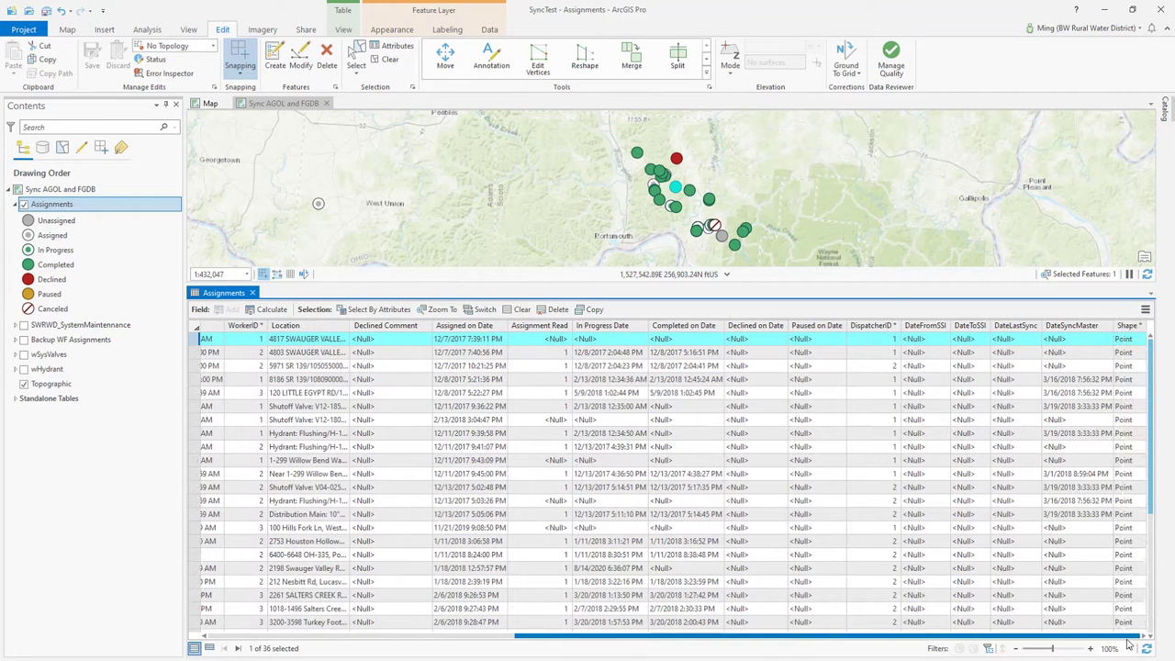
Make the OBJECTID field visible in the Assignments table's Fields View, save the change, and close the Fields View
{"action": "left_click", "coordinate": [1145, 312]}
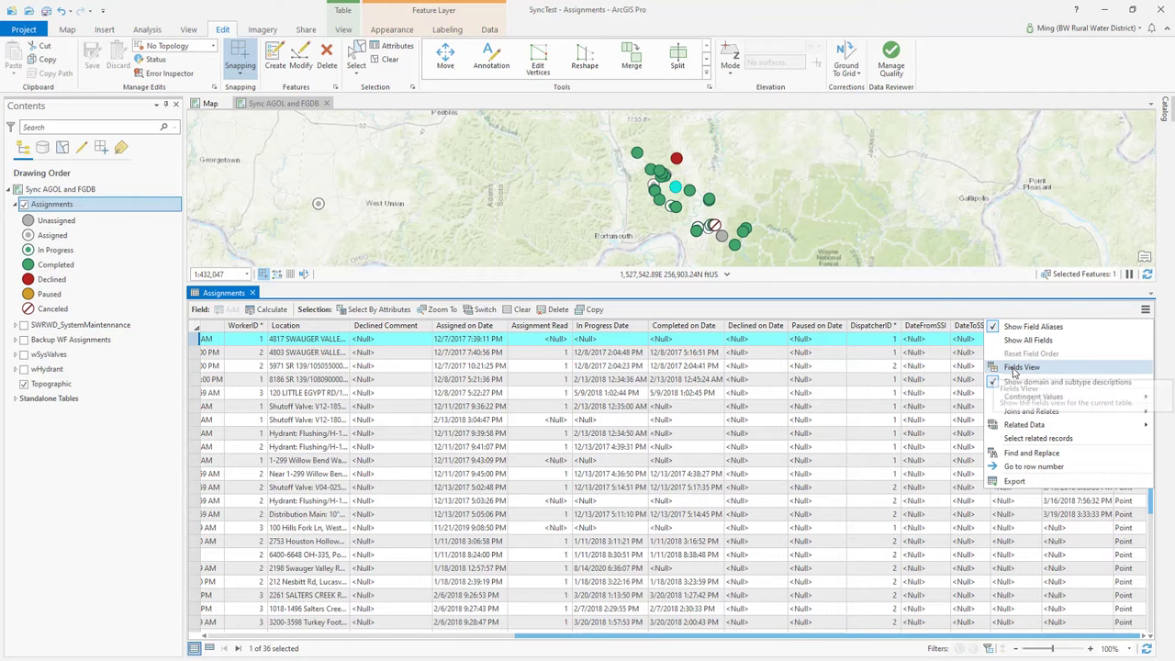
{"action": "left_click", "coordinate": [1014, 368]}
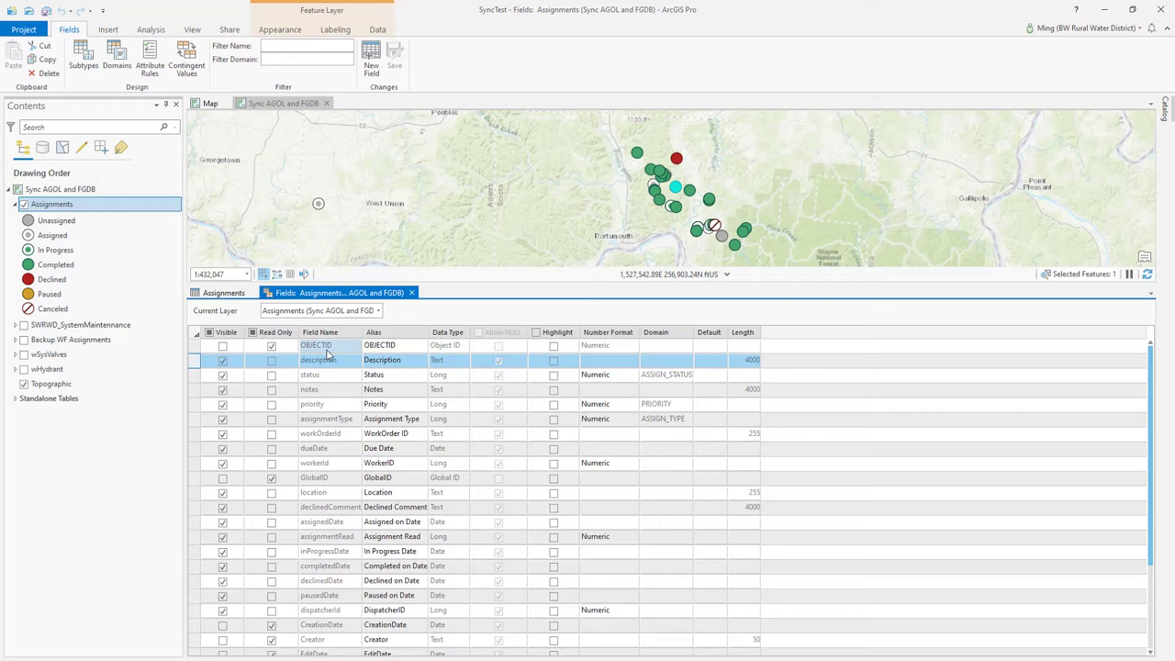
{"action": "left_click", "coordinate": [222, 347]}
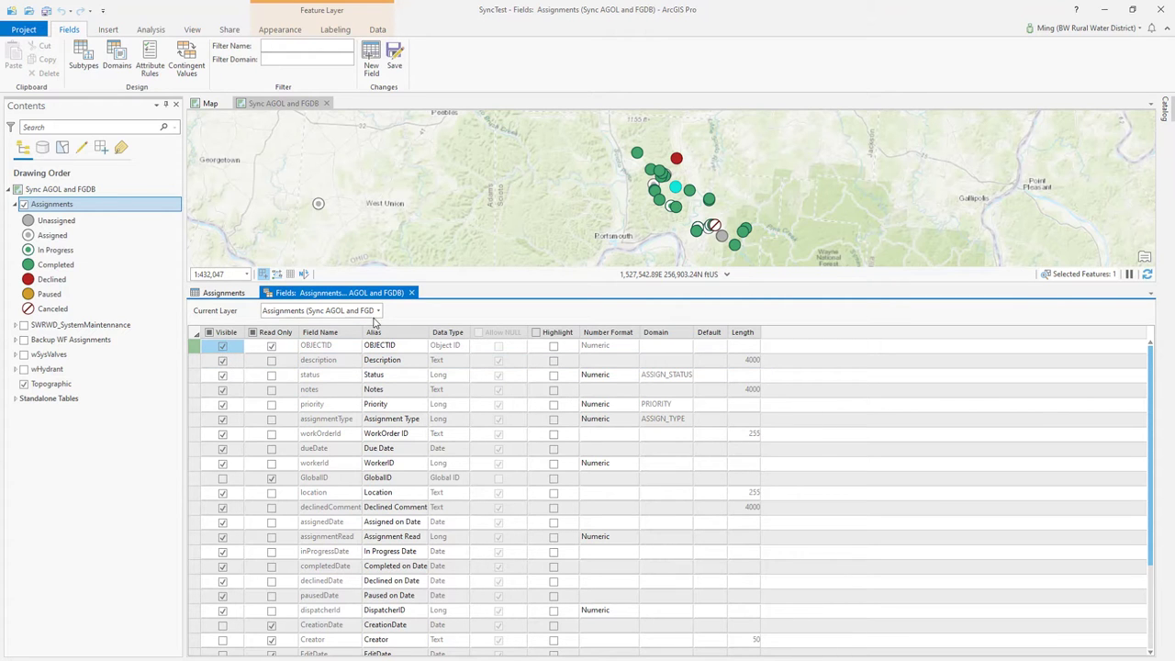
{"action": "left_click", "coordinate": [395, 57]}
{"action": "left_click", "coordinate": [411, 292]}
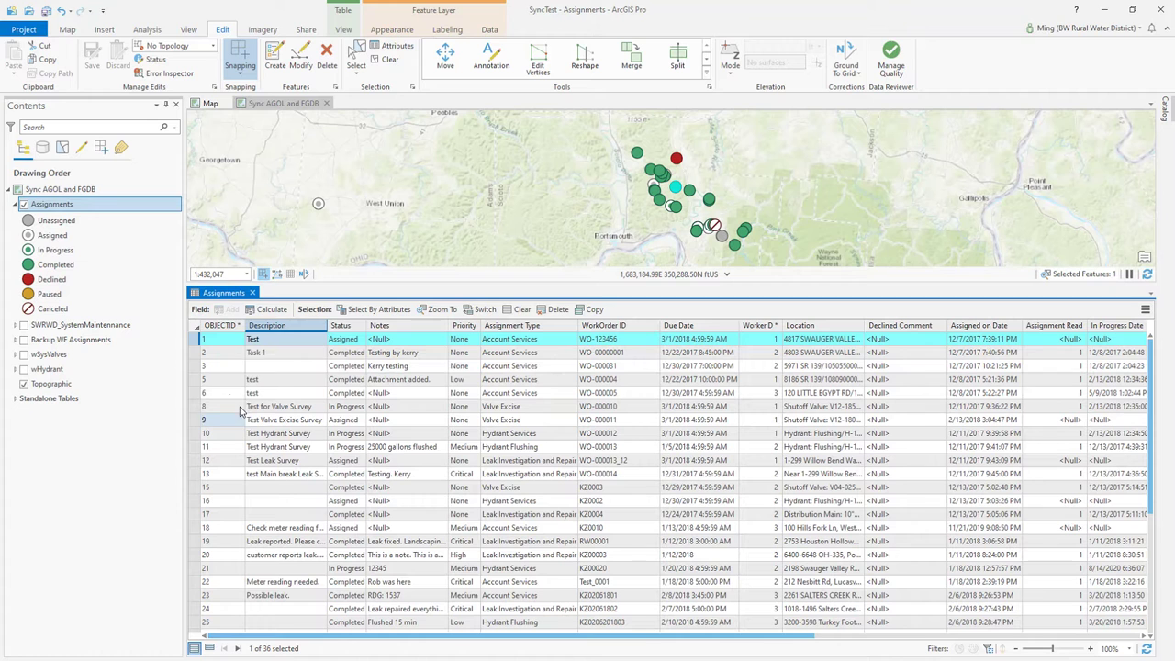
Add the Assignments records with OBJECTID 3 and 5 to the current selection
{"action": "left_click", "coordinate": [196, 365], "text": "ctrl"}
{"action": "left_click", "coordinate": [197, 379], "text": "ctrl"}
{"action": "left_click_drag", "start_coordinate": [771, 636], "coordinate": [1108, 637]}
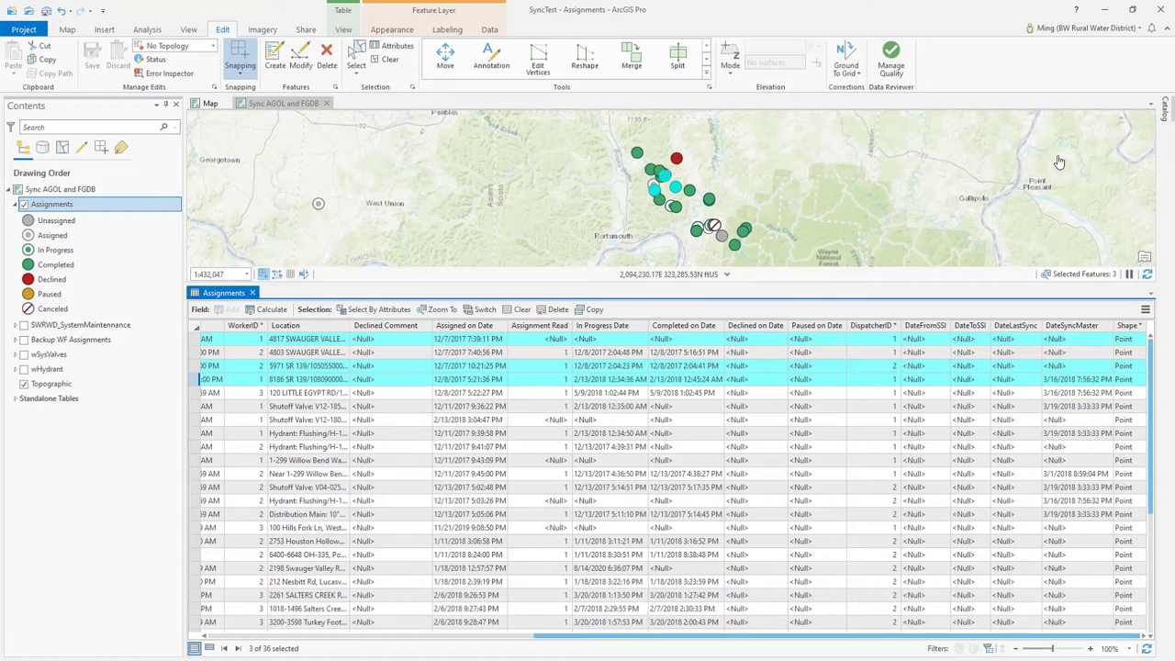
Open the Download Attachments from AGOL script from the project's SmartWater Tool Suite toolbox and set Assignments as its AGOL feature layer
{"action": "left_click", "coordinate": [1164, 112]}
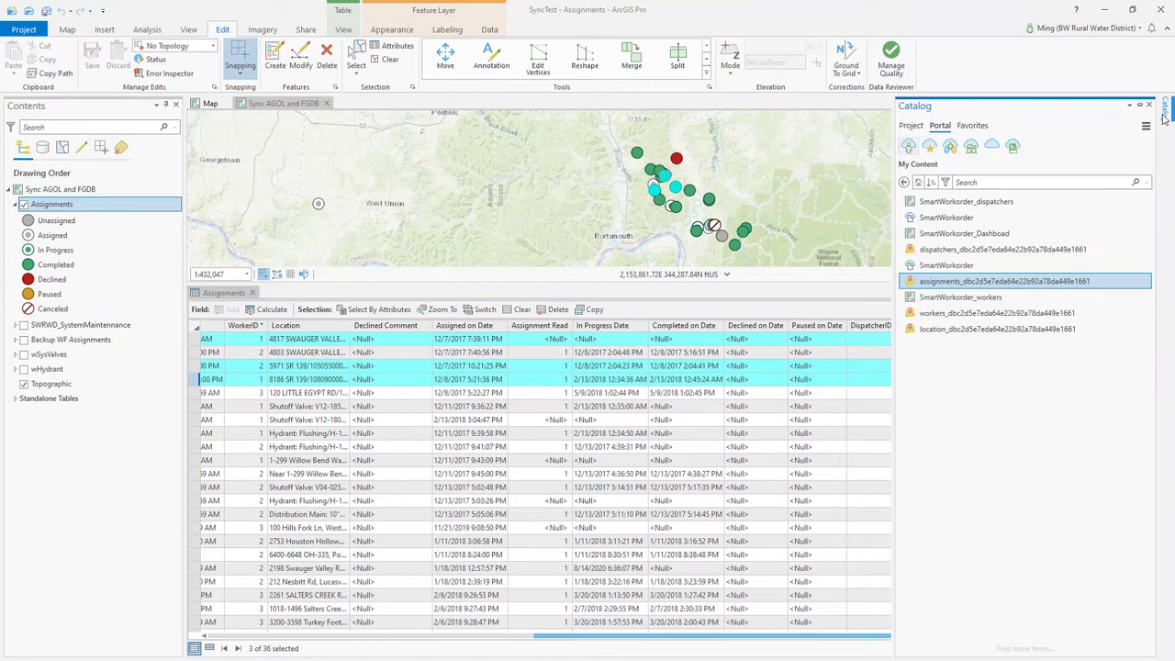
{"action": "left_click", "coordinate": [909, 126]}
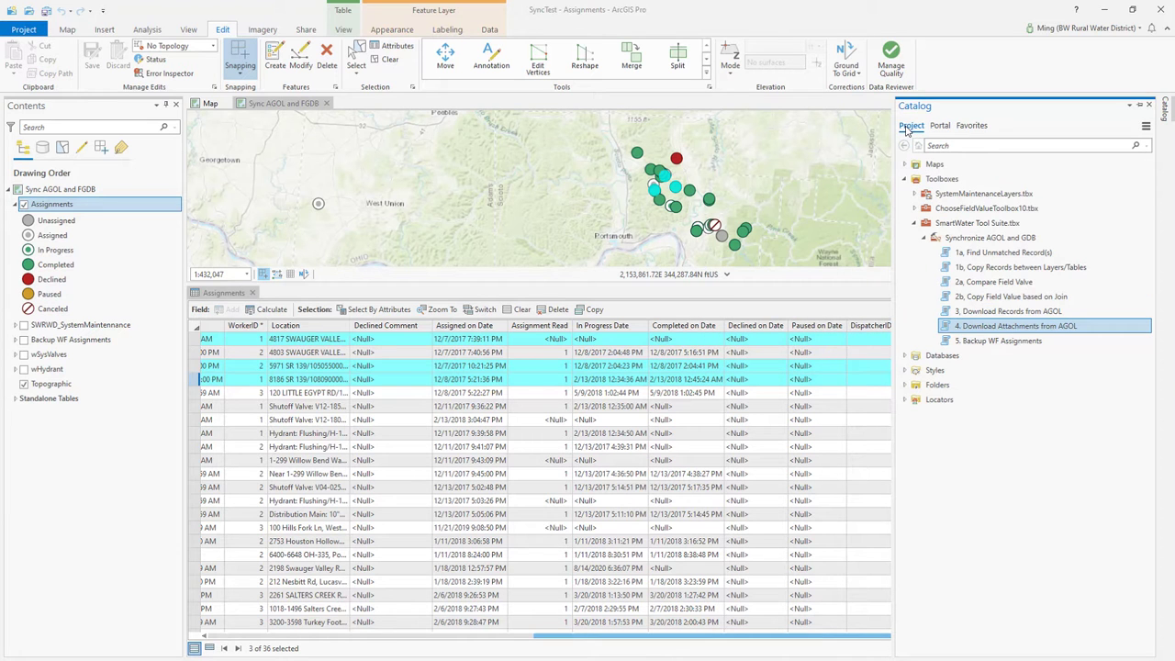
{"action": "double_click", "coordinate": [994, 327]}
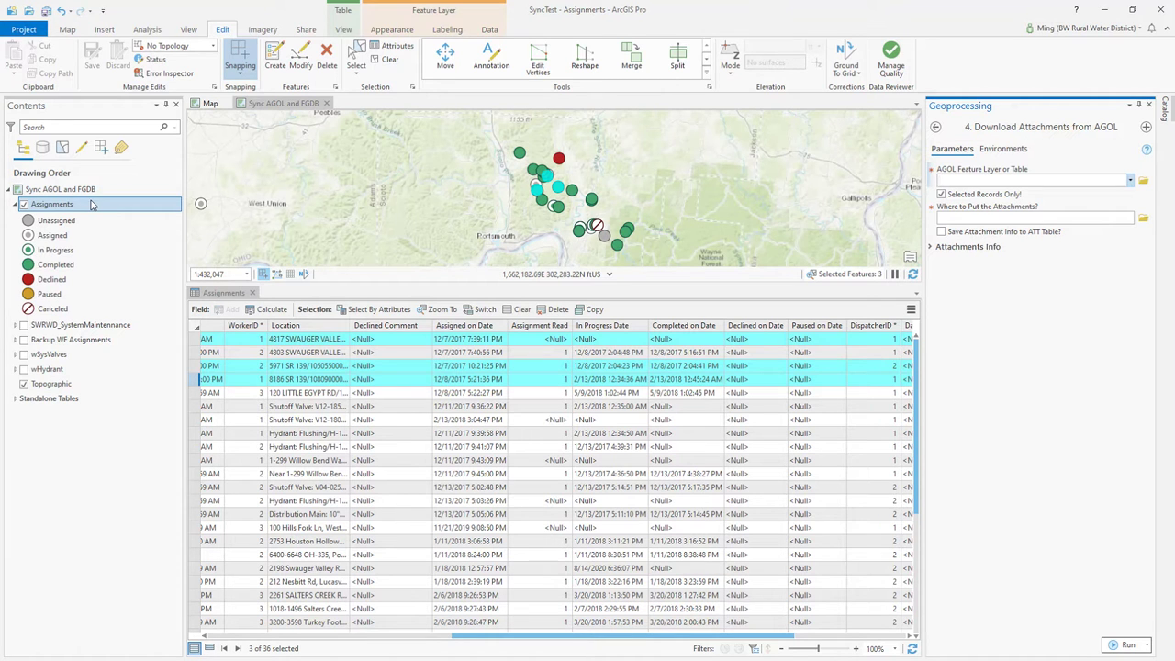
{"action": "left_click_drag", "start_coordinate": [92, 207], "coordinate": [988, 183]}
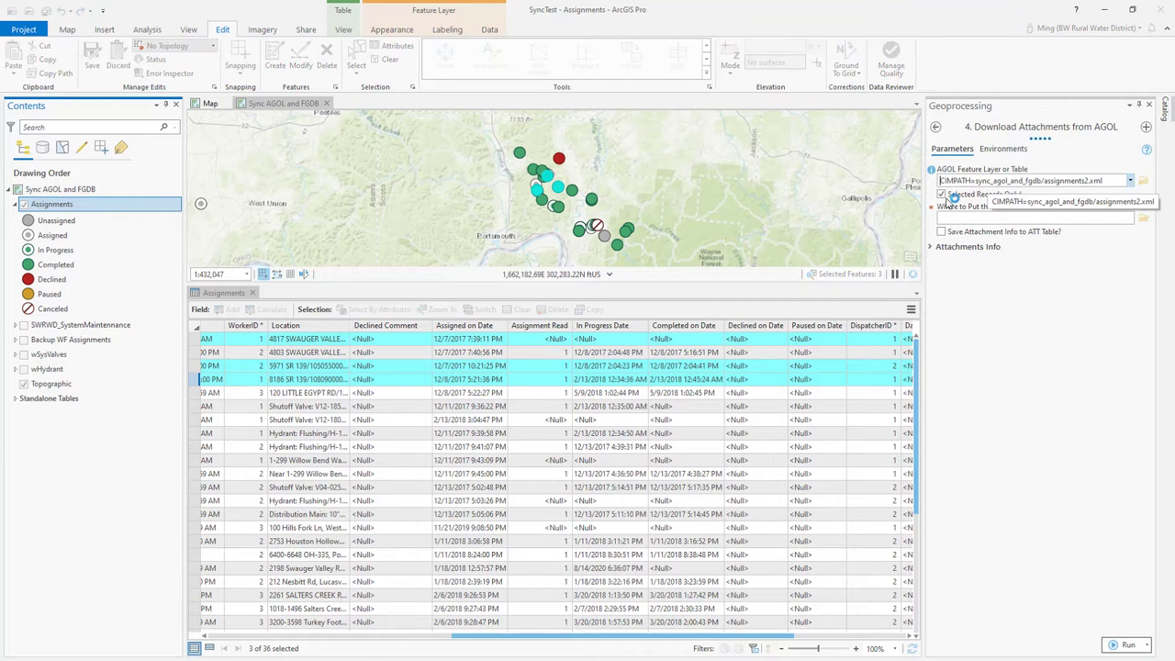
{"action": "mouse_move", "coordinate": [932, 199]}
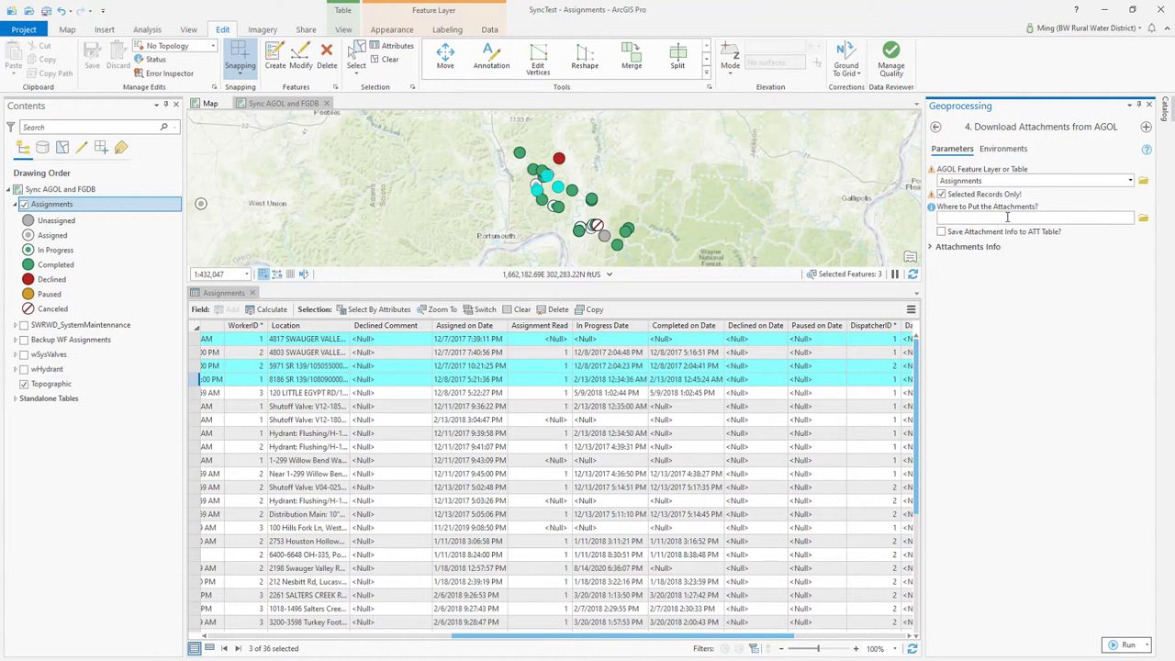
Switch to File Explorer, examine the Attachments folder's test and wf subfolders, and return to ArcGIS Pro
{"action": "key", "text": "alt+Tab"}
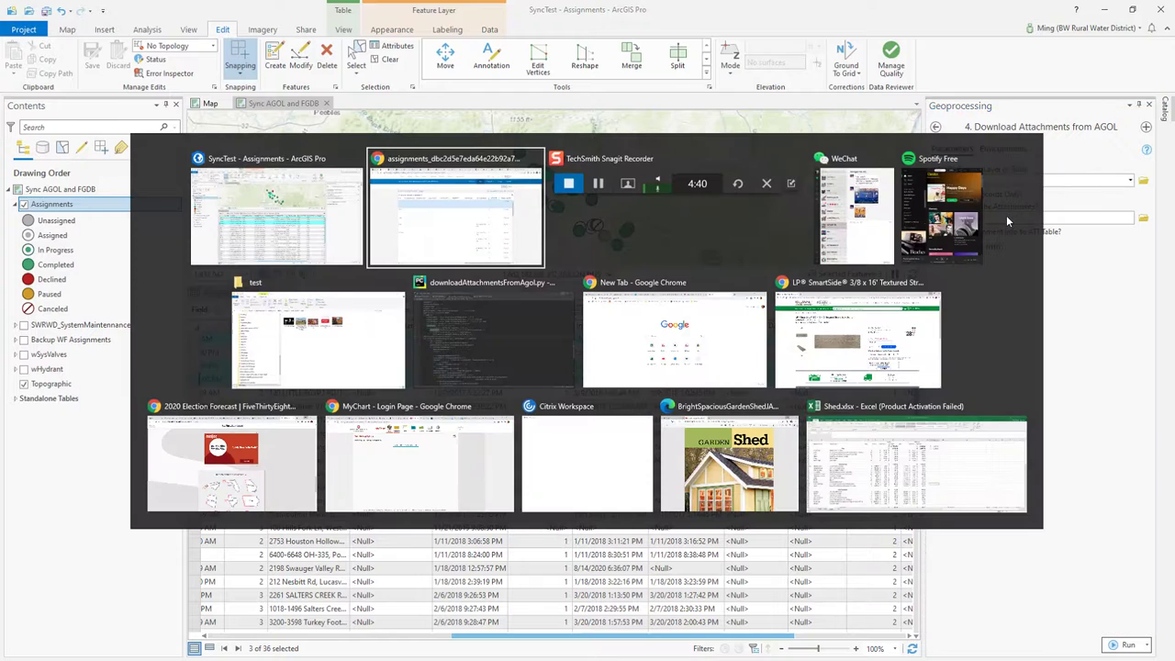
{"action": "key", "text": "alt+Tab"}
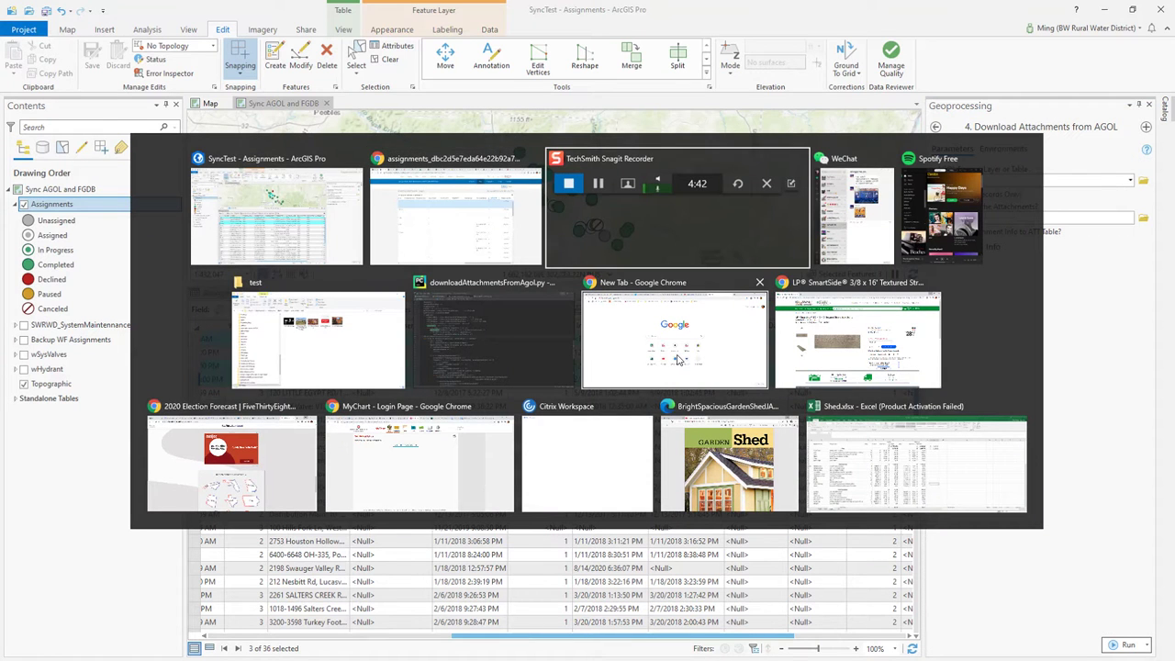
{"action": "key", "text": "alt+Tab"}
{"action": "key", "text": "alt+Tab"}
{"action": "key", "text": "alt+Tab"}
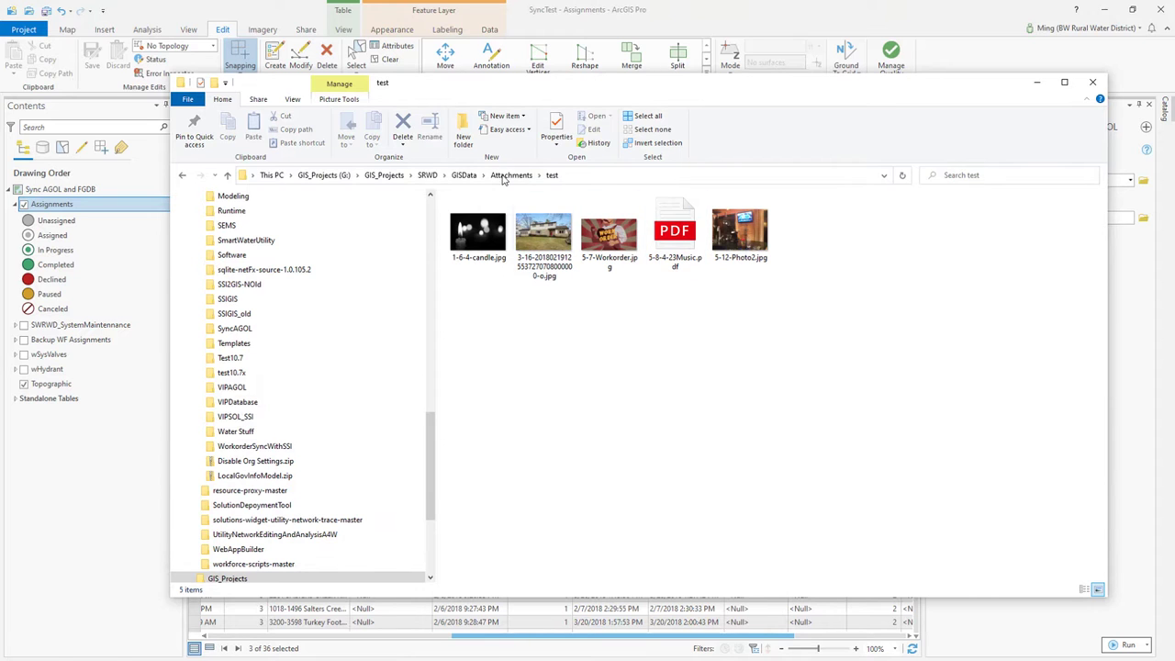
{"action": "left_click", "coordinate": [484, 237]}
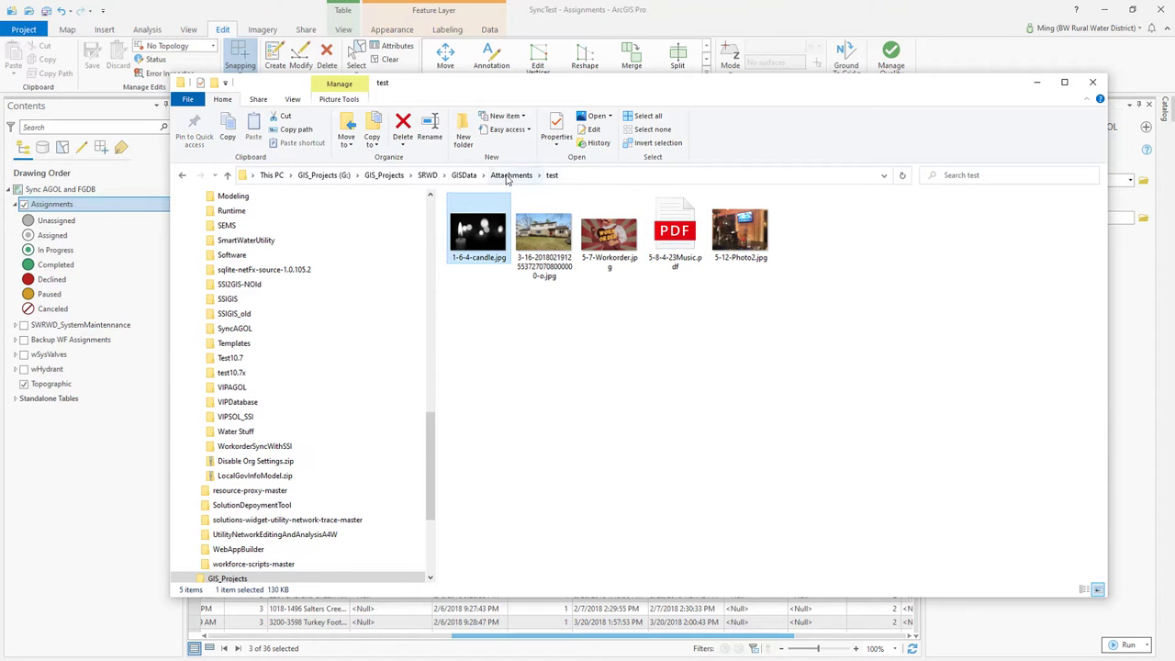
{"action": "left_click", "coordinate": [509, 176]}
{"action": "left_click", "coordinate": [615, 236]}
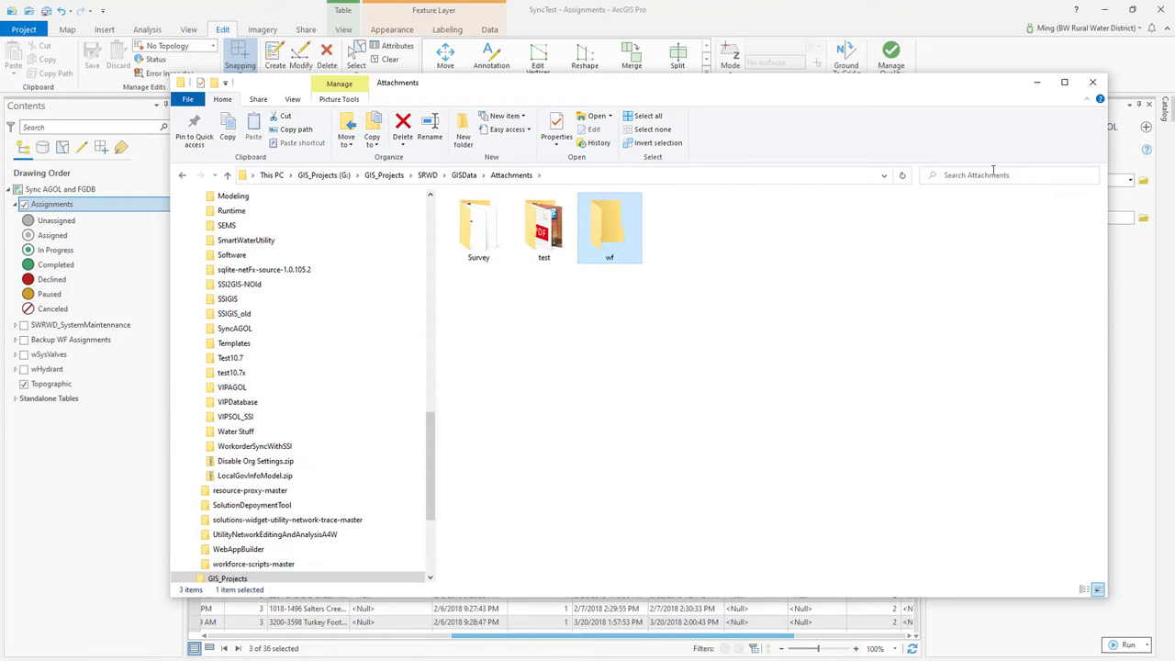
{"action": "left_click", "coordinate": [976, 19]}
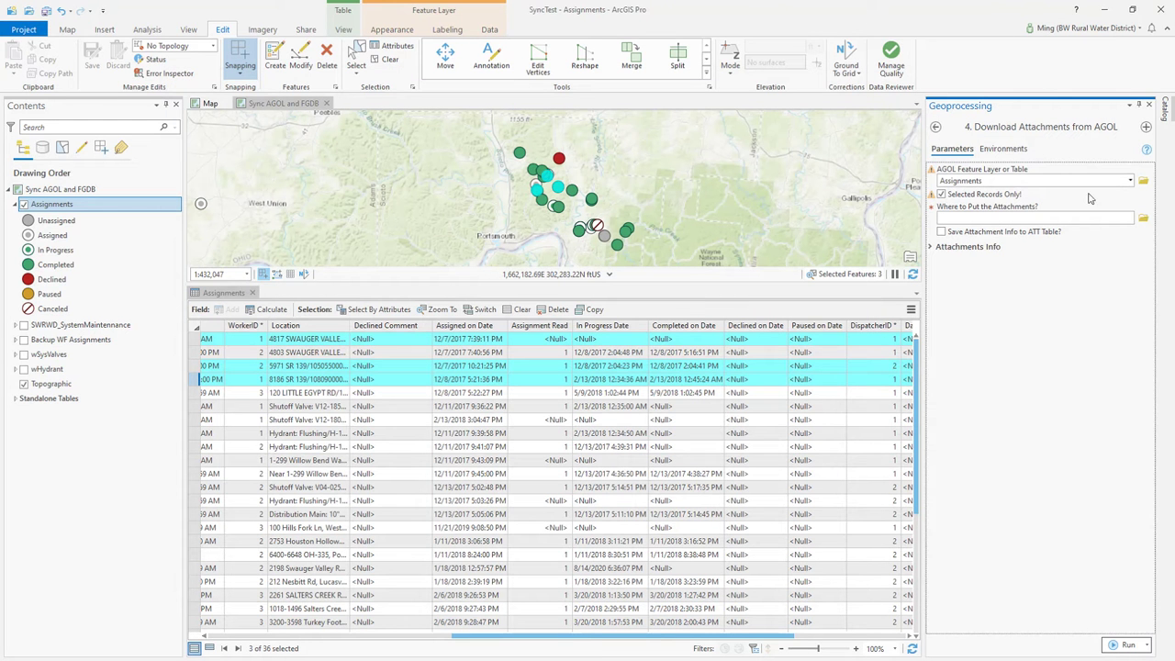
Set the wf folder as the place to put the attachments and enable Save Attachment Info to ATT Table
{"action": "left_click", "coordinate": [1144, 219]}
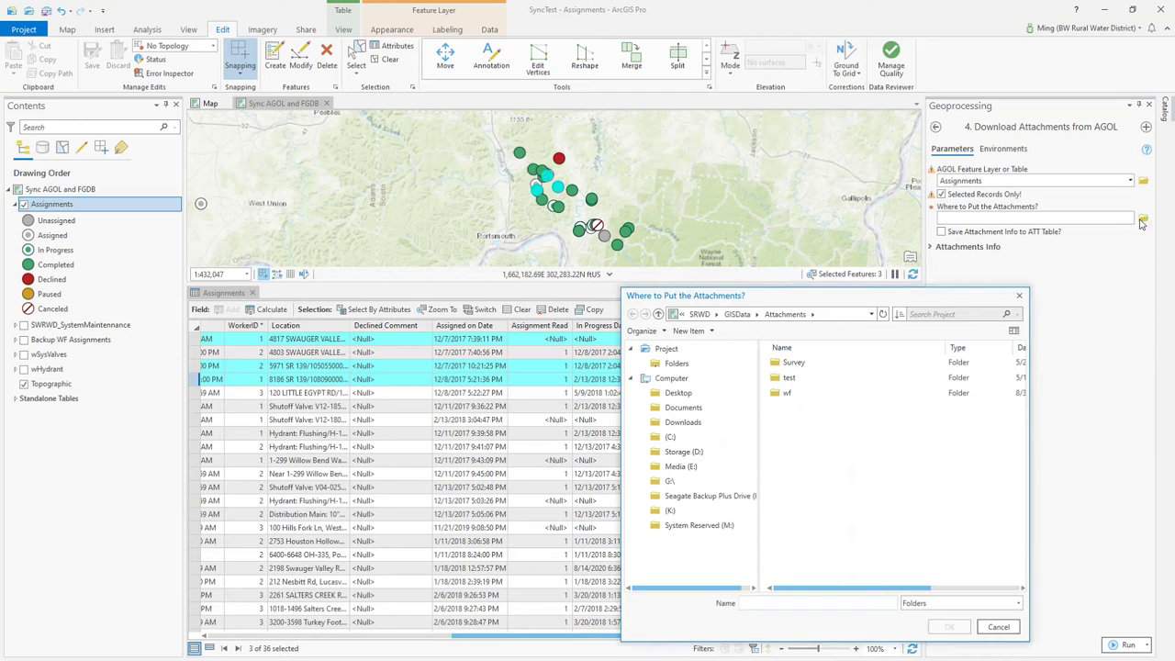
{"action": "left_click", "coordinate": [786, 394]}
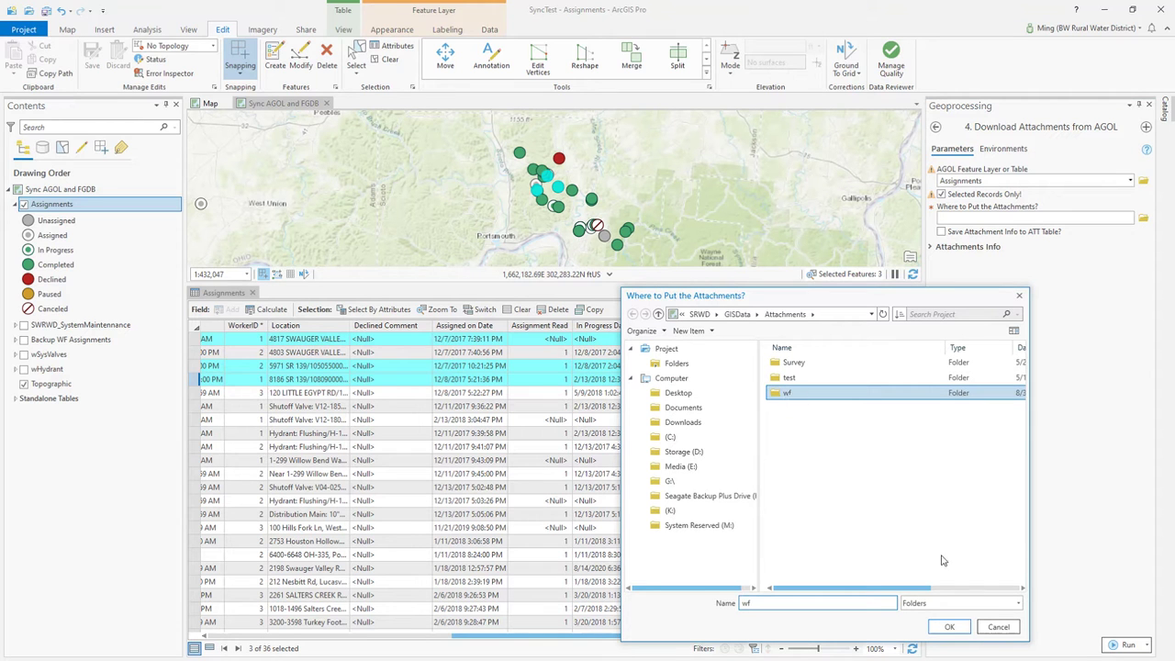
{"action": "left_click", "coordinate": [952, 629]}
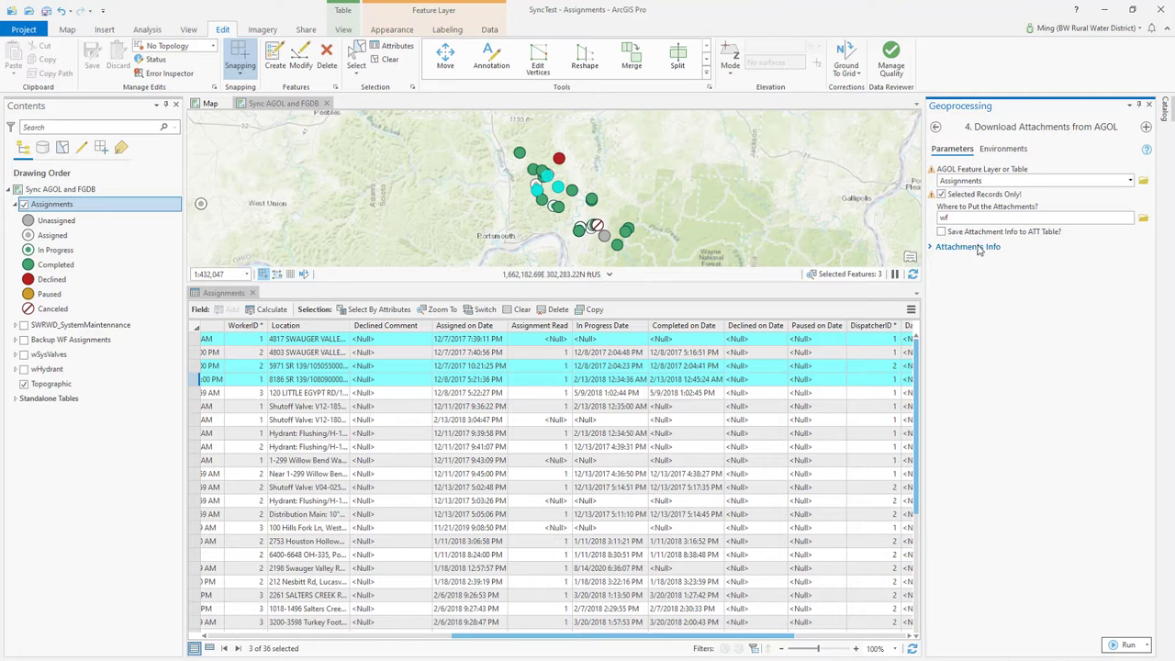
{"action": "left_click", "coordinate": [931, 249]}
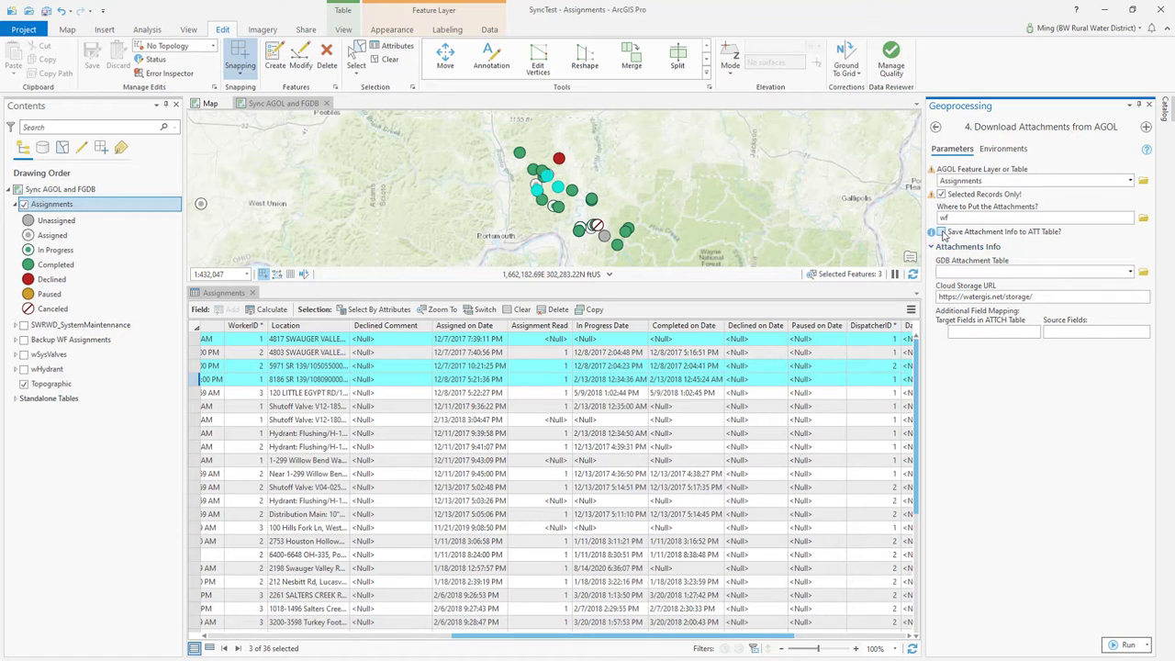
{"action": "left_click", "coordinate": [941, 232]}
Open the MasterAssignments__ATTACH standalone table and select its Photo2.jpg record
{"action": "left_click", "coordinate": [15, 399]}
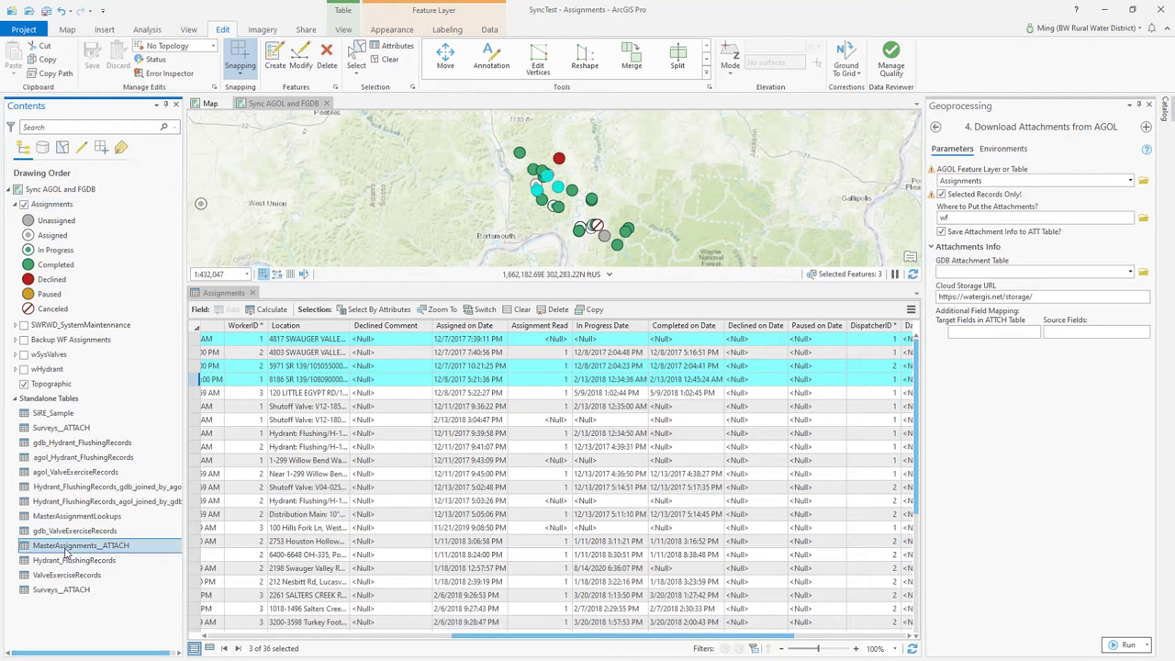
{"action": "left_click", "coordinate": [66, 548]}
{"action": "right_click", "coordinate": [66, 551]}
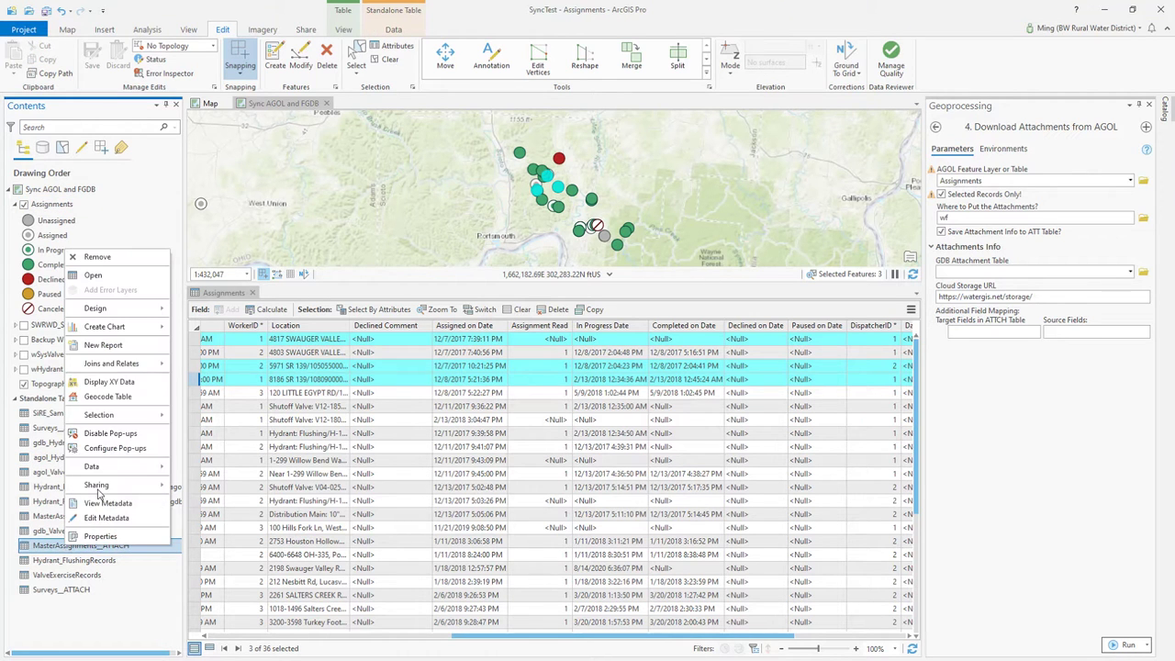
{"action": "left_click", "coordinate": [94, 276]}
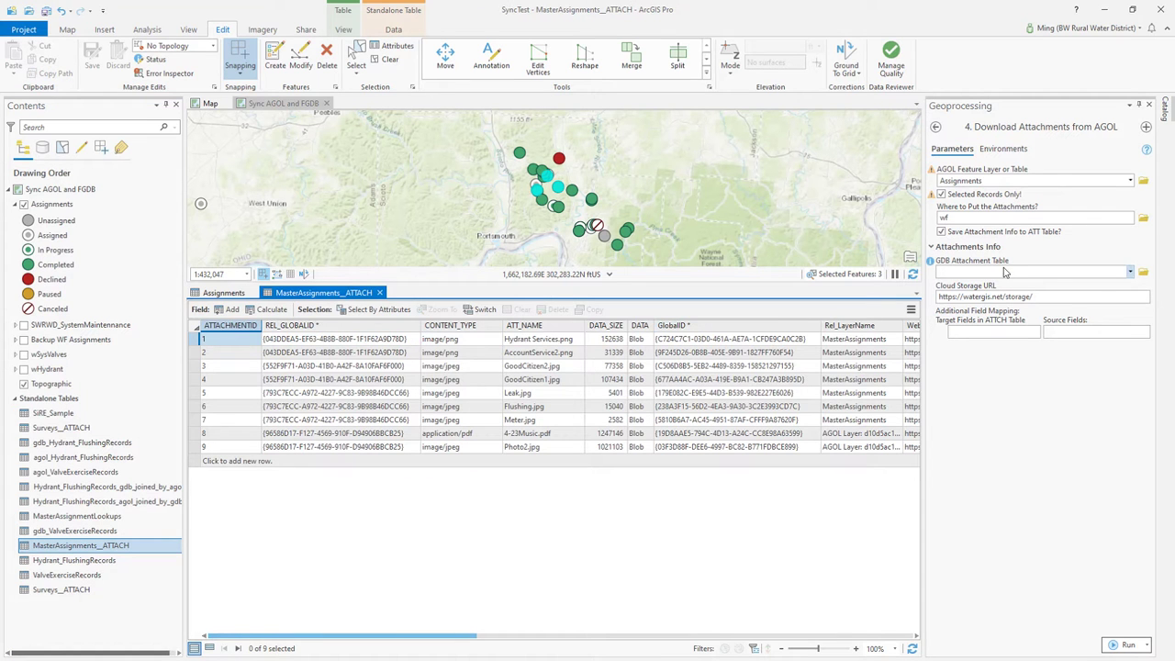
{"action": "left_click", "coordinate": [195, 447]}
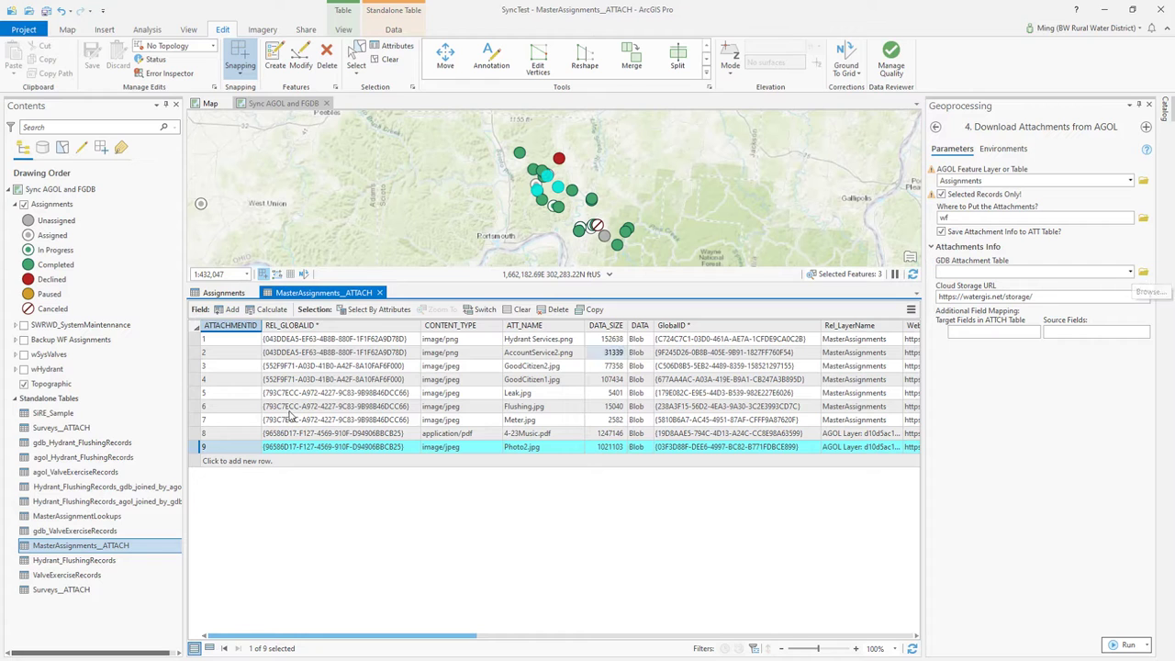
Set MasterAssignments__ATTACH as the GDB Attachment Table and map its workOrderID field to the workOrderId source field
{"action": "left_click", "coordinate": [85, 547]}
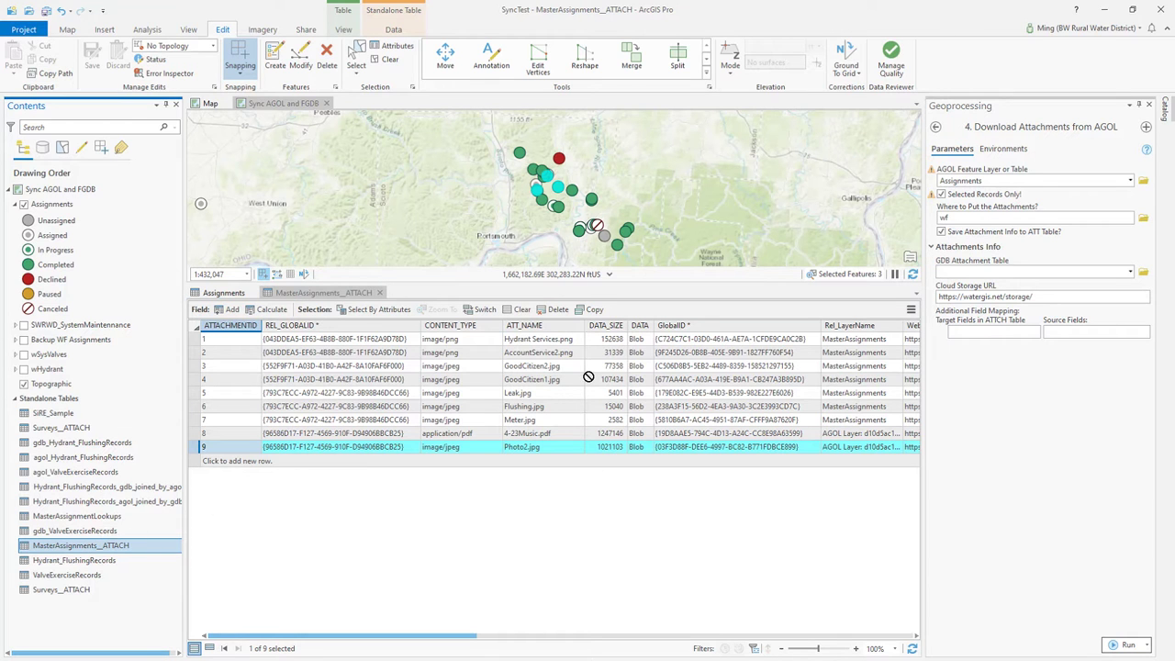
{"action": "left_click_drag", "start_coordinate": [912, 325], "coordinate": [974, 271]}
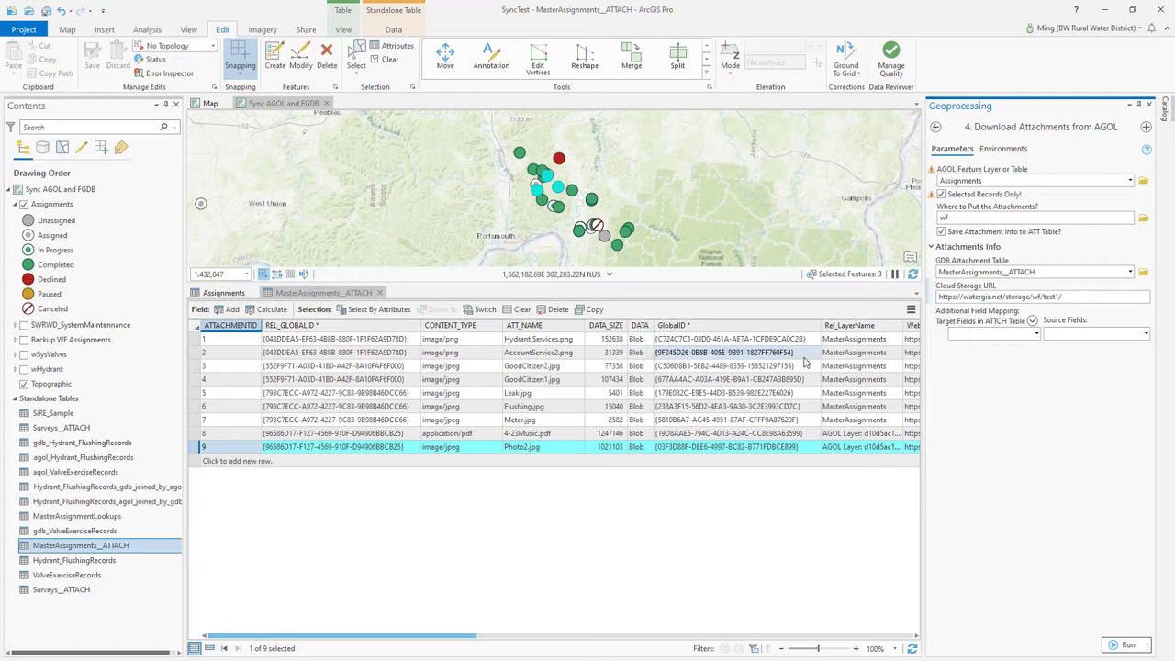
{"action": "left_click", "coordinate": [1038, 335]}
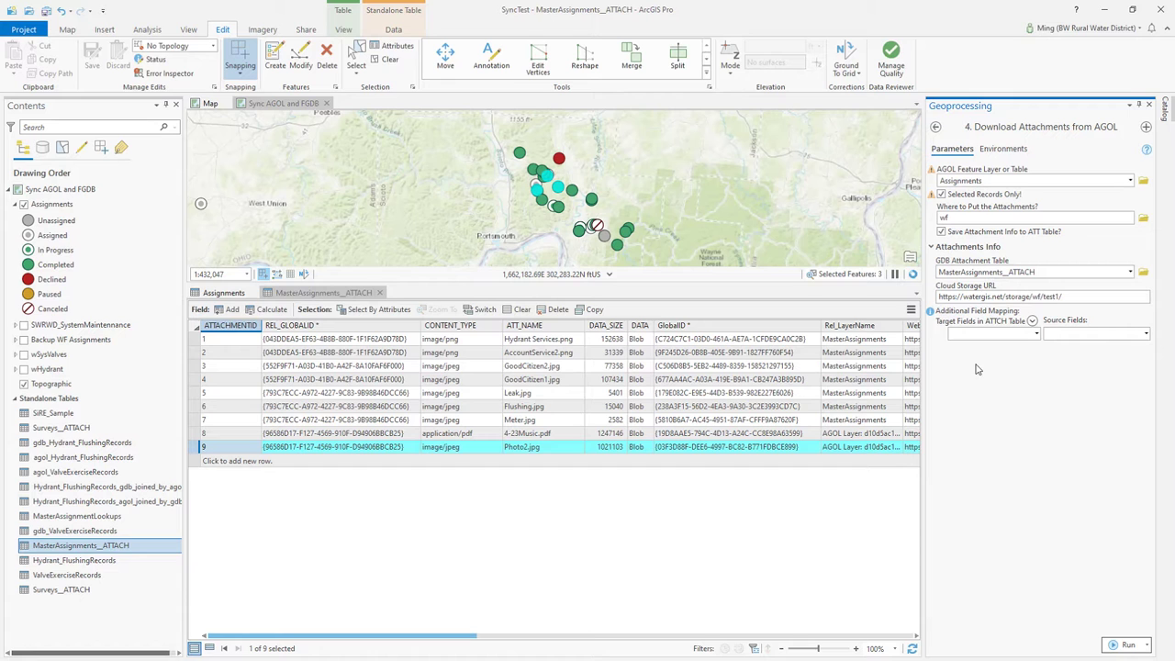
{"action": "left_click", "coordinate": [1036, 334]}
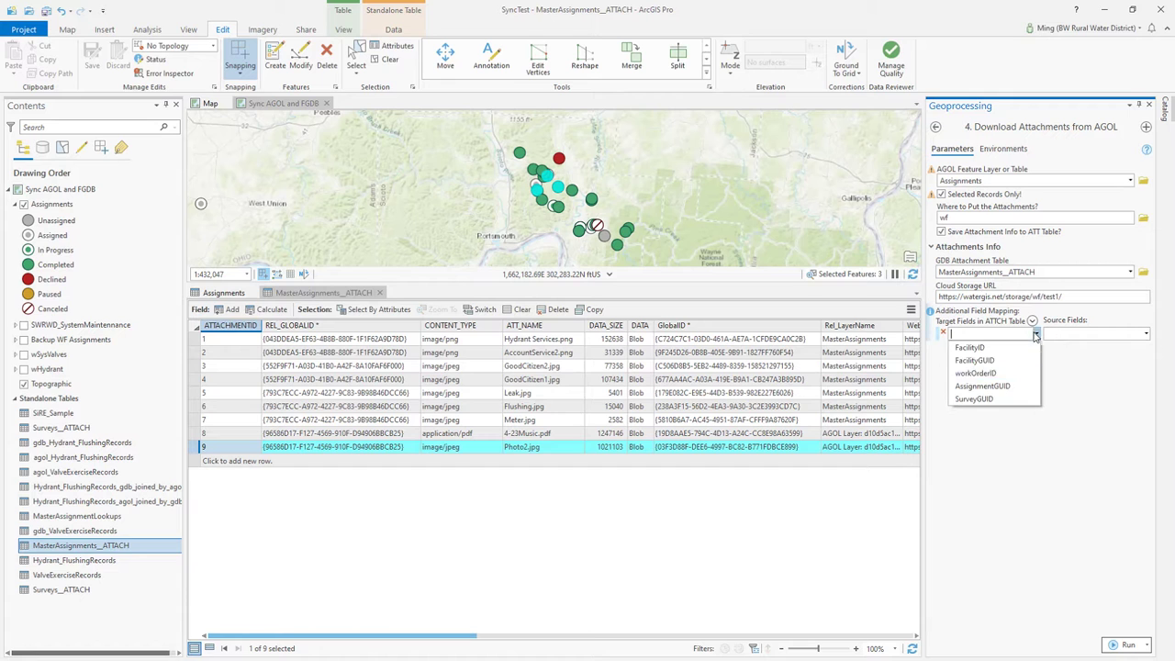
{"action": "left_click", "coordinate": [969, 376]}
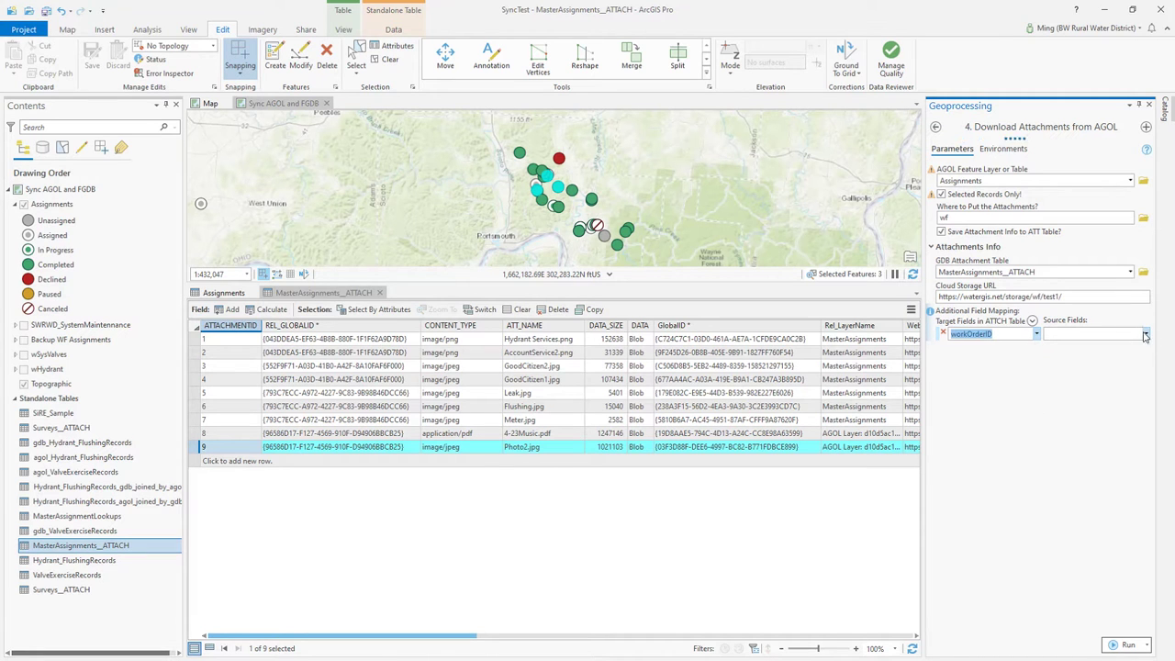
{"action": "left_click", "coordinate": [1146, 334]}
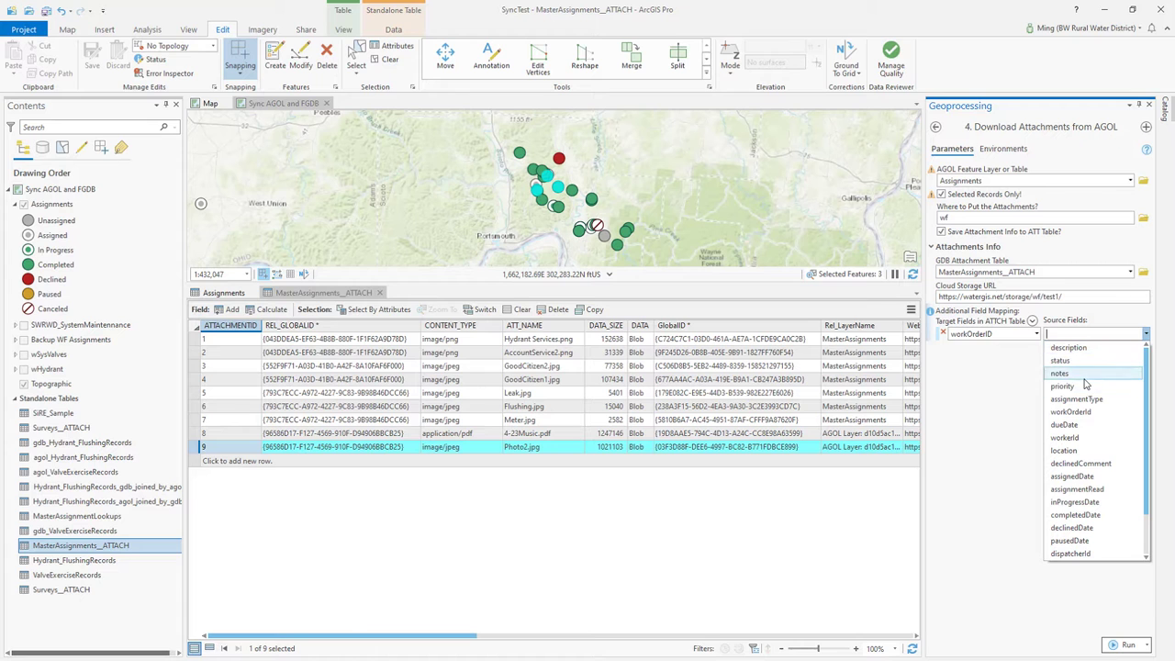
{"action": "left_click", "coordinate": [1091, 415]}
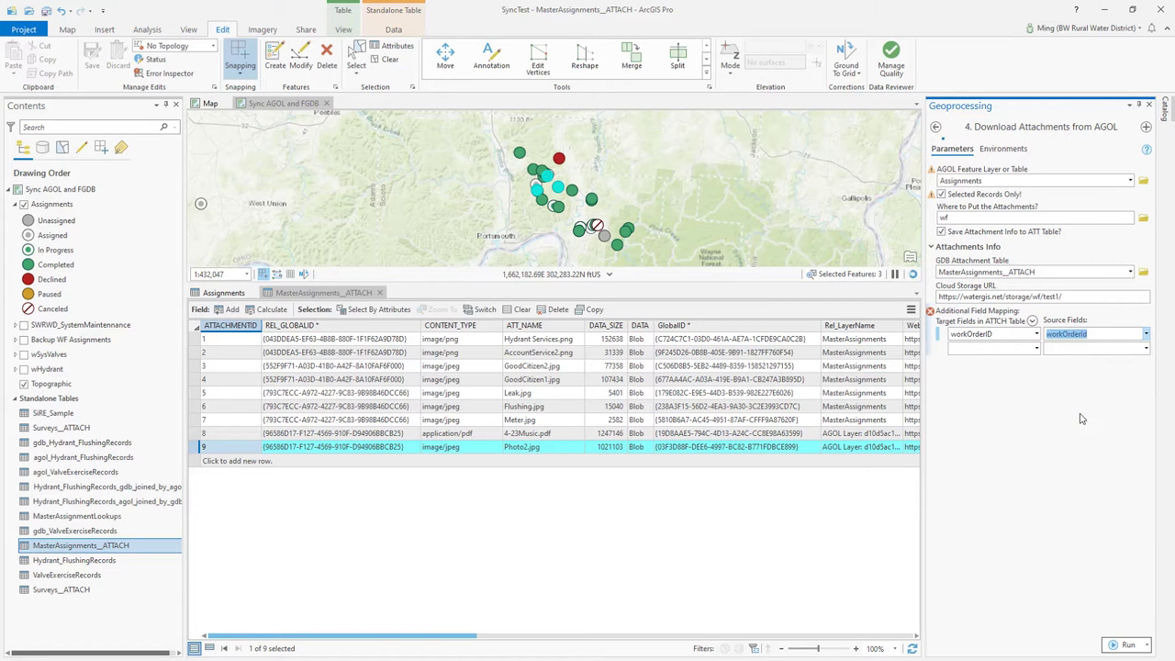
Add AssignmentGUID as the second target field in the additional field mapping and look for its matching source field
{"action": "left_click", "coordinate": [1037, 349]}
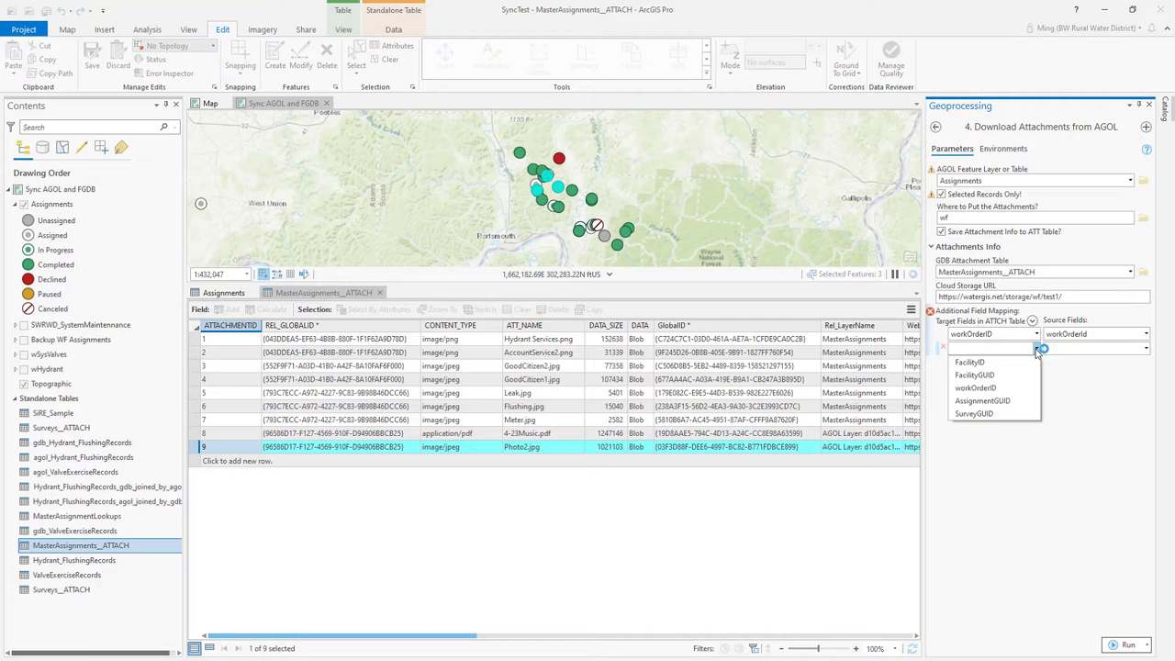
{"action": "left_click", "coordinate": [1037, 349]}
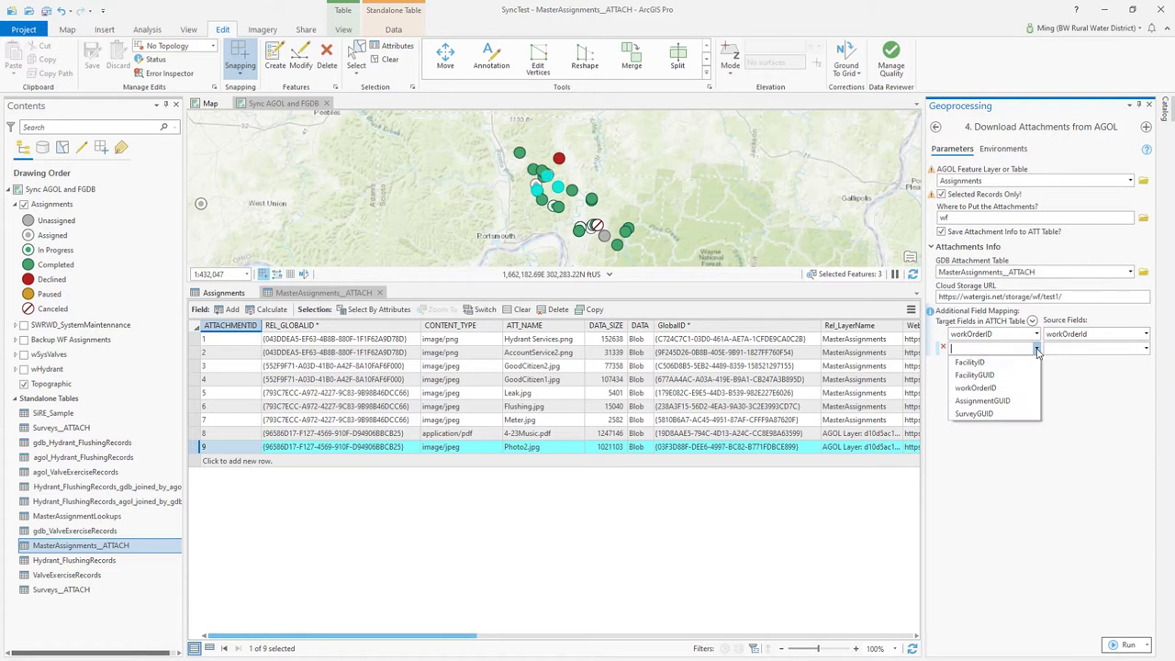
{"action": "left_click", "coordinate": [983, 401]}
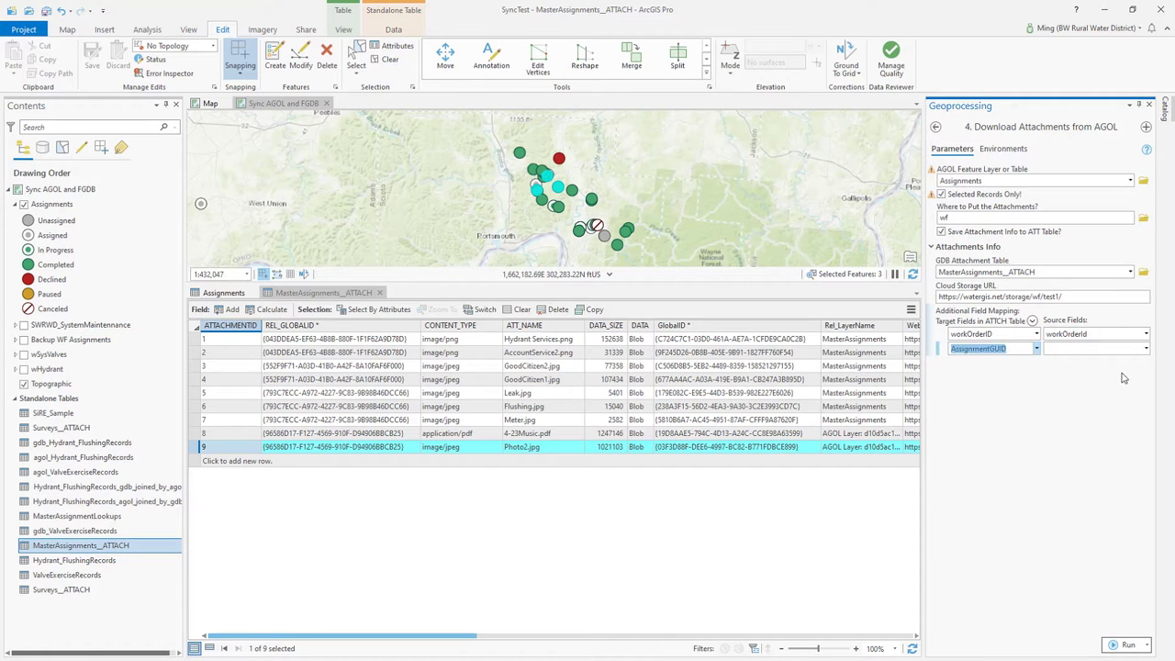
{"action": "left_click", "coordinate": [1145, 350]}
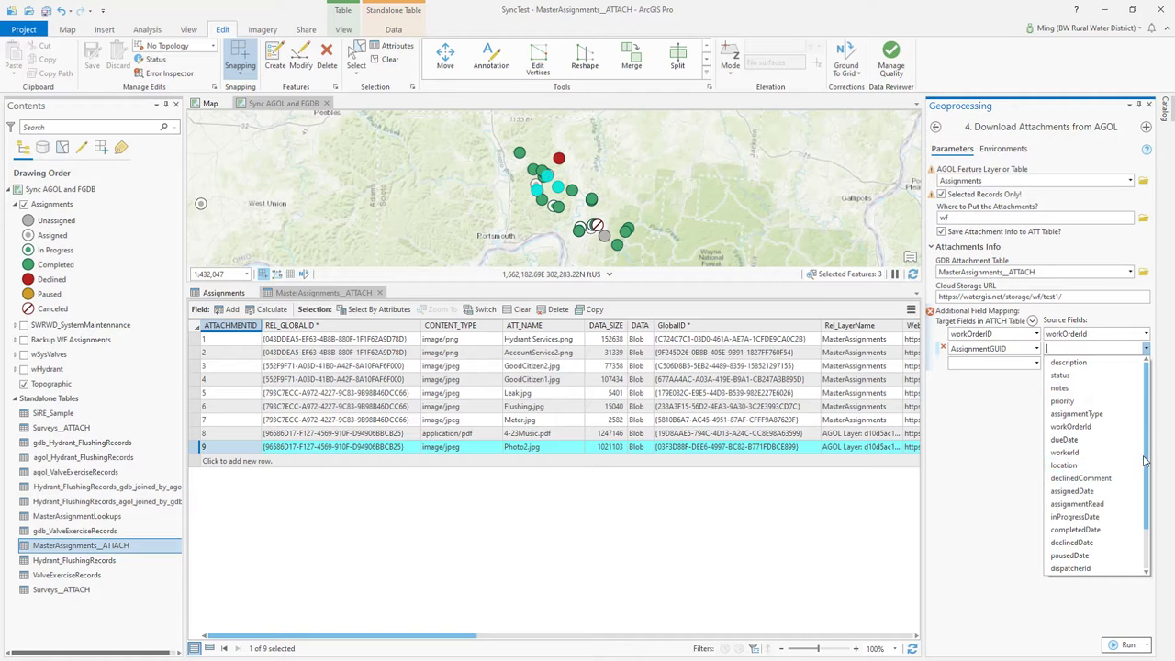
{"action": "left_click_drag", "start_coordinate": [1146, 464], "coordinate": [1146, 507]}
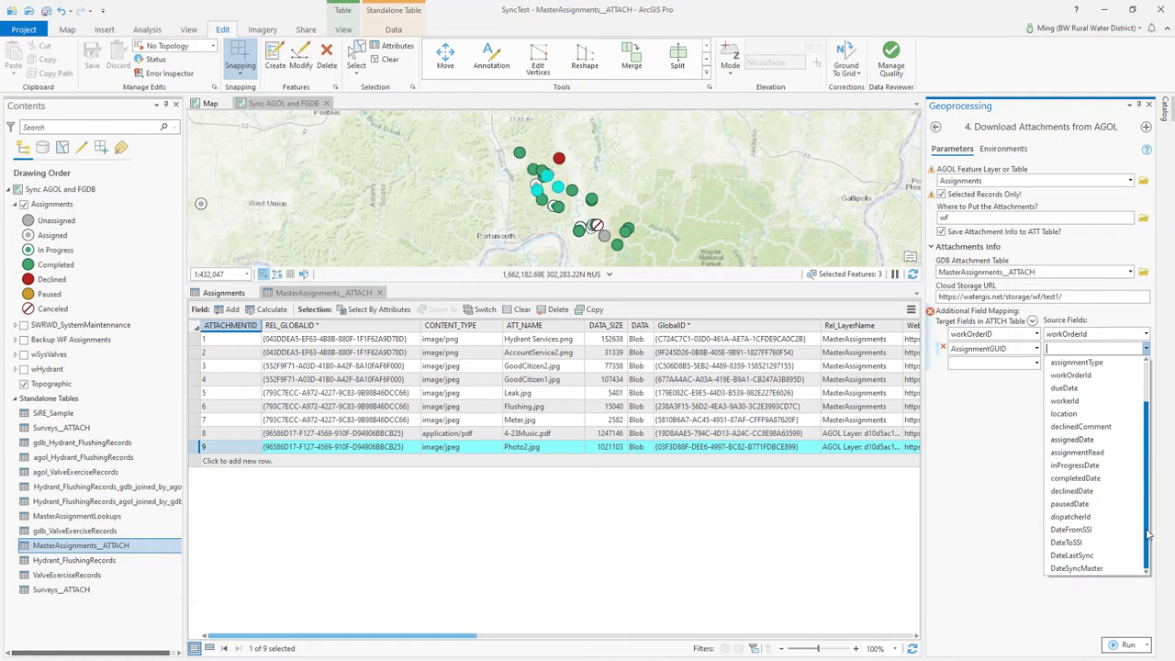